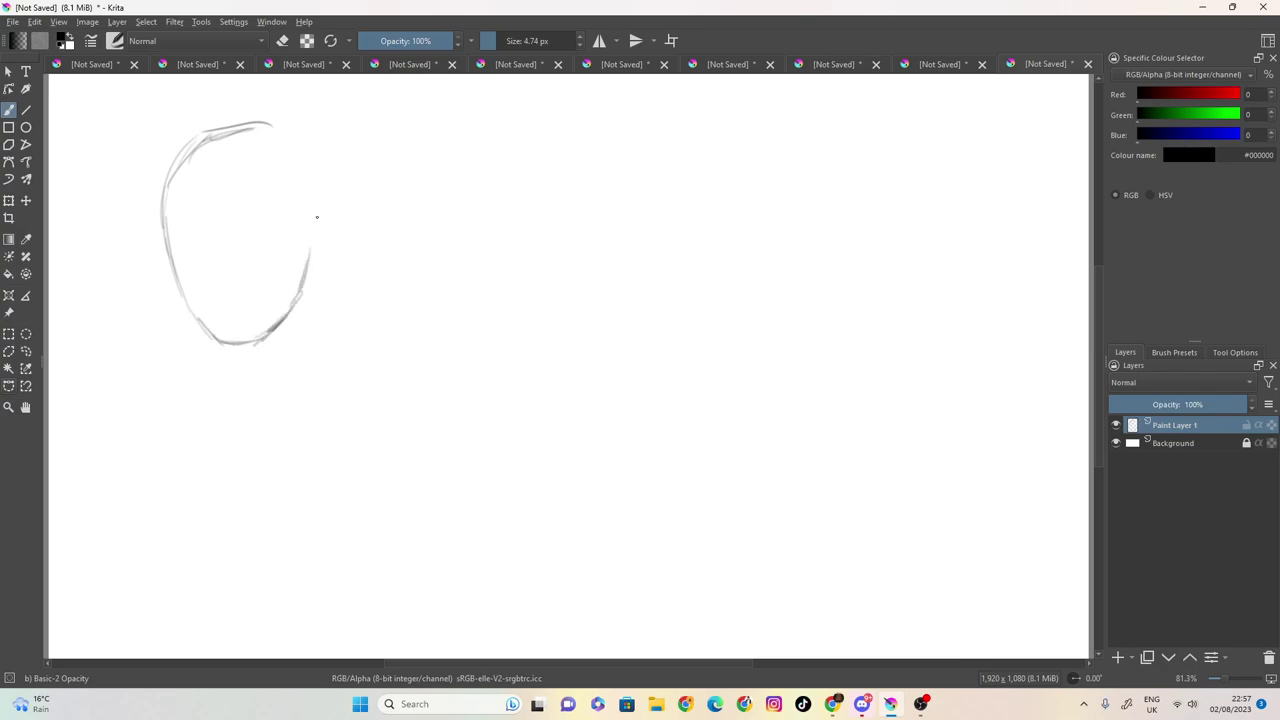
Sketch pointed elf ears with inner lines on both sides of the head and close the outline of the skull.
{"action": "mouse_move", "coordinate": [320, 214]}
{"action": "left_mouse_down"}
{"action": "mouse_move", "coordinate": [384, 217]}
{"action": "mouse_move", "coordinate": [343, 258]}
{"action": "left_mouse_up"}
{"action": "mouse_move", "coordinate": [168, 226]}
{"action": "left_mouse_down"}
{"action": "mouse_move", "coordinate": [125, 235]}
{"action": "mouse_move", "coordinate": [166, 269]}
{"action": "mouse_move", "coordinate": [130, 244]}
{"action": "mouse_move", "coordinate": [160, 240]}
{"action": "mouse_move", "coordinate": [126, 241]}
{"action": "left_mouse_up"}
{"action": "mouse_move", "coordinate": [318, 231]}
{"action": "left_mouse_down"}
{"action": "mouse_move", "coordinate": [356, 220]}
{"action": "mouse_move", "coordinate": [314, 236]}
{"action": "mouse_move", "coordinate": [311, 251]}
{"action": "mouse_move", "coordinate": [348, 238]}
{"action": "left_mouse_up"}
{"action": "mouse_move", "coordinate": [148, 241]}
{"action": "left_mouse_down"}
{"action": "mouse_move", "coordinate": [144, 255]}
{"action": "mouse_move", "coordinate": [155, 253]}
{"action": "left_mouse_up"}
{"action": "mouse_move", "coordinate": [340, 210]}
{"action": "left_mouse_down"}
{"action": "mouse_move", "coordinate": [303, 145]}
{"action": "mouse_move", "coordinate": [332, 213]}
{"action": "mouse_move", "coordinate": [266, 122]}
{"action": "mouse_move", "coordinate": [212, 126]}
{"action": "left_mouse_up"}
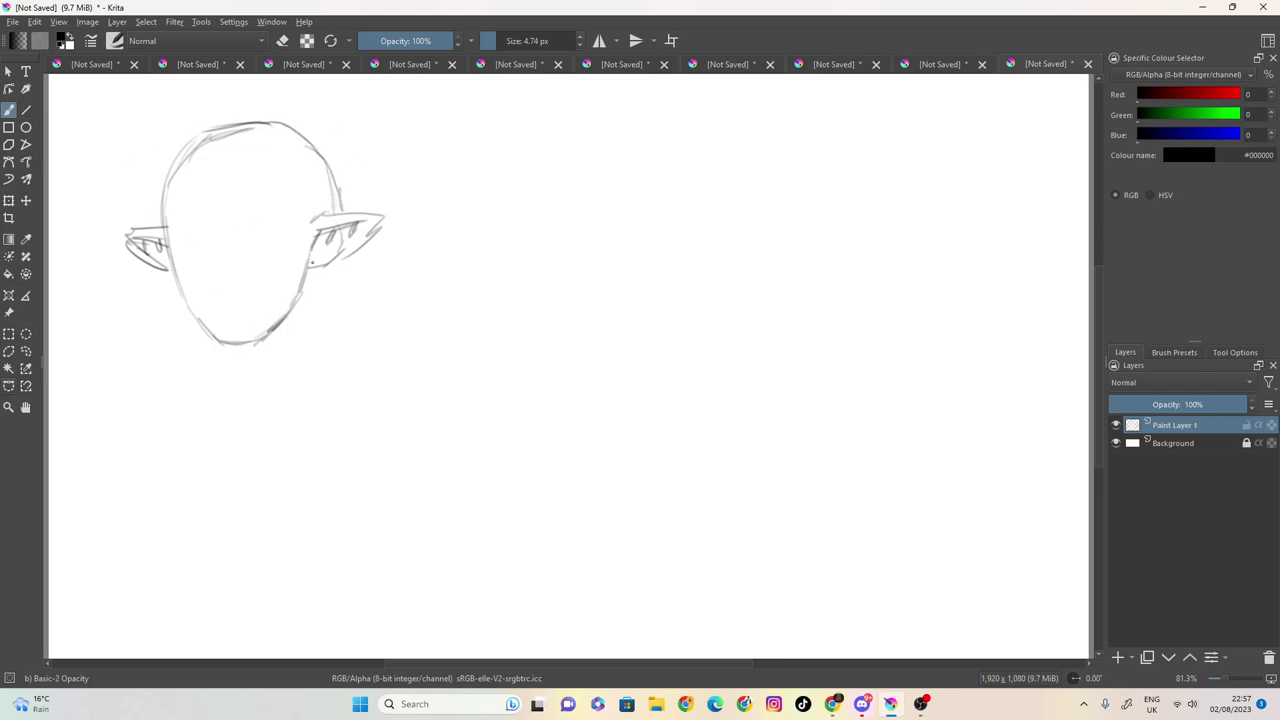
Sketch the elf face's sideburn, angled eyebrows, two shaded eyes, nose and smirking mouth.
{"action": "left_click_drag", "start_coordinate": [296, 195], "coordinate": [301, 259]}
{"action": "mouse_move", "coordinate": [309, 225]}
{"action": "left_mouse_down"}
{"action": "mouse_move", "coordinate": [302, 258]}
{"action": "mouse_move", "coordinate": [305, 243]}
{"action": "left_mouse_up"}
{"action": "left_click_drag", "start_coordinate": [179, 232], "coordinate": [206, 229]}
{"action": "mouse_move", "coordinate": [206, 229]}
{"action": "left_mouse_down"}
{"action": "mouse_move", "coordinate": [249, 221]}
{"action": "mouse_move", "coordinate": [229, 232]}
{"action": "mouse_move", "coordinate": [224, 216]}
{"action": "mouse_move", "coordinate": [246, 217]}
{"action": "mouse_move", "coordinate": [182, 250]}
{"action": "left_mouse_up"}
{"action": "mouse_move", "coordinate": [206, 235]}
{"action": "left_mouse_down"}
{"action": "mouse_move", "coordinate": [195, 265]}
{"action": "mouse_move", "coordinate": [187, 244]}
{"action": "mouse_move", "coordinate": [190, 267]}
{"action": "mouse_move", "coordinate": [206, 265]}
{"action": "mouse_move", "coordinate": [207, 242]}
{"action": "mouse_move", "coordinate": [202, 258]}
{"action": "mouse_move", "coordinate": [184, 240]}
{"action": "mouse_move", "coordinate": [228, 307]}
{"action": "mouse_move", "coordinate": [240, 288]}
{"action": "mouse_move", "coordinate": [241, 316]}
{"action": "mouse_move", "coordinate": [264, 313]}
{"action": "mouse_move", "coordinate": [262, 309]}
{"action": "left_mouse_up"}
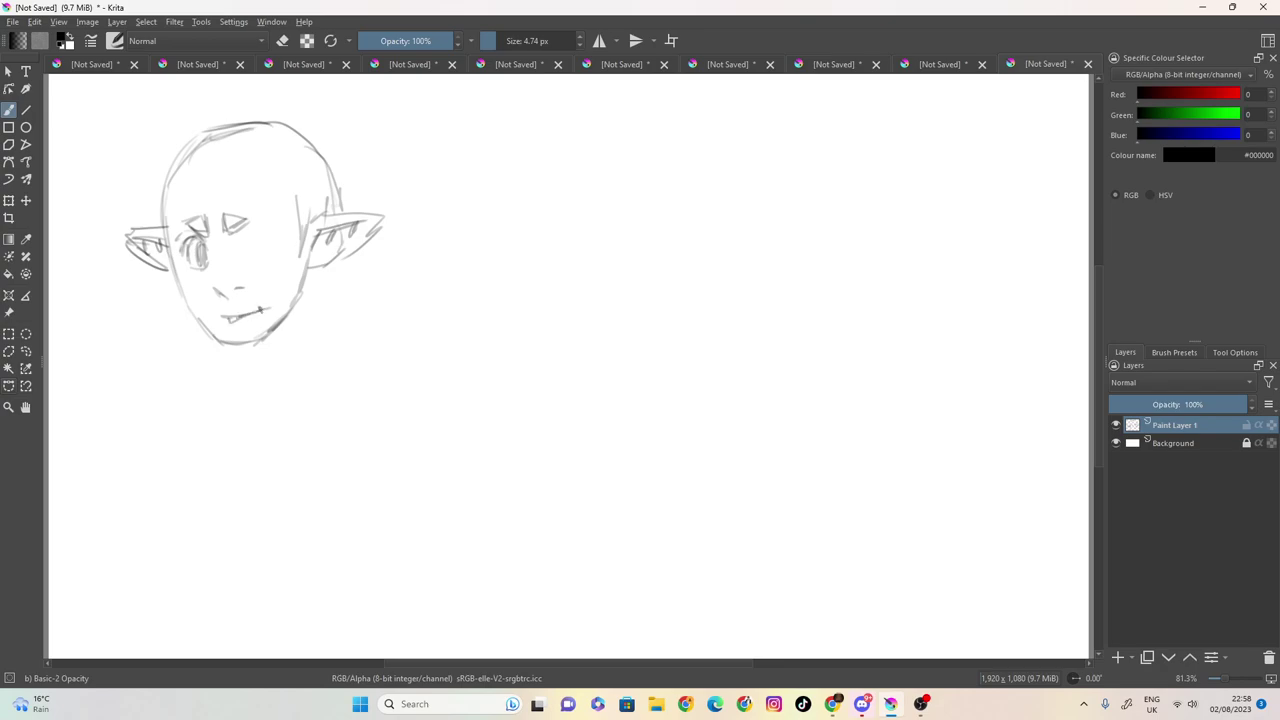
{"action": "mouse_move", "coordinate": [234, 241]}
{"action": "left_mouse_down"}
{"action": "mouse_move", "coordinate": [264, 244]}
{"action": "mouse_move", "coordinate": [240, 261]}
{"action": "mouse_move", "coordinate": [264, 256]}
{"action": "mouse_move", "coordinate": [245, 250]}
{"action": "mouse_move", "coordinate": [258, 232]}
{"action": "mouse_move", "coordinate": [262, 258]}
{"action": "left_mouse_up"}
{"action": "mouse_move", "coordinate": [252, 236]}
{"action": "left_mouse_down"}
{"action": "mouse_move", "coordinate": [264, 240]}
{"action": "mouse_move", "coordinate": [250, 258]}
{"action": "mouse_move", "coordinate": [234, 245]}
{"action": "mouse_move", "coordinate": [267, 237]}
{"action": "left_mouse_up"}
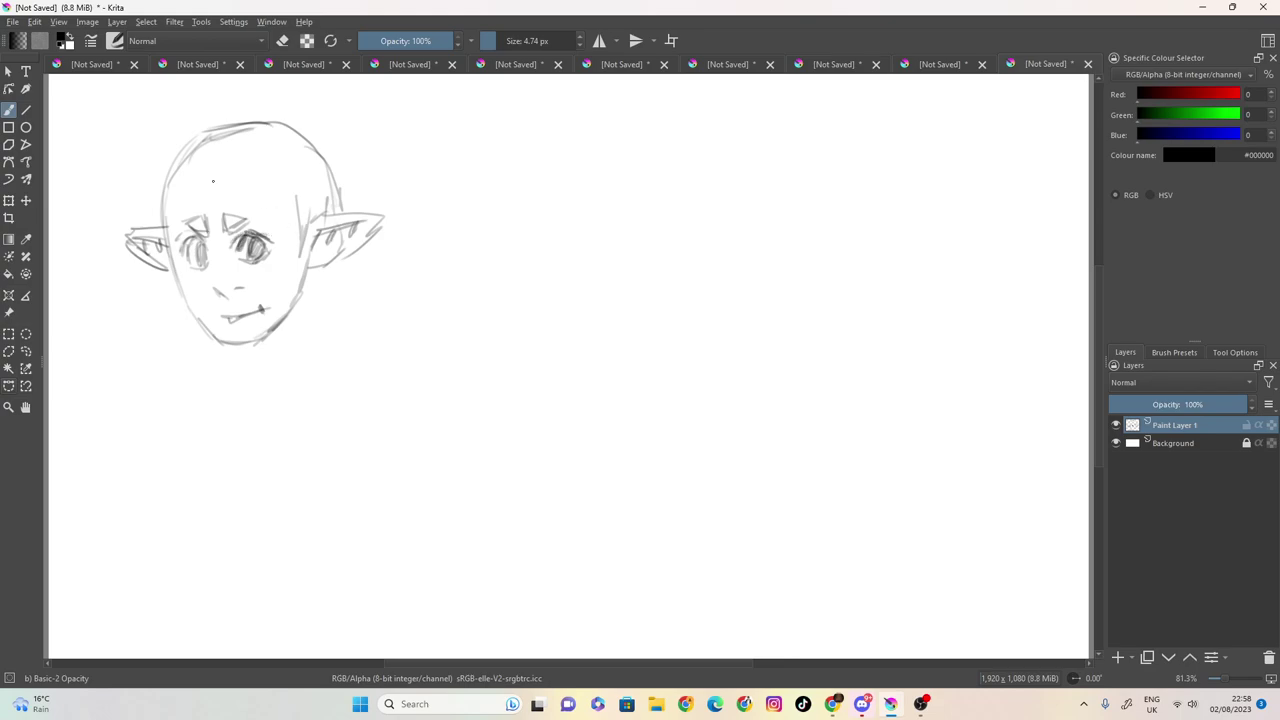
Draw short spiky hair around the elf's crown, with a jagged hairline across the forehead and down the temple.
{"action": "mouse_move", "coordinate": [185, 165]}
{"action": "left_mouse_down"}
{"action": "mouse_move", "coordinate": [170, 137]}
{"action": "mouse_move", "coordinate": [205, 125]}
{"action": "mouse_move", "coordinate": [236, 135]}
{"action": "mouse_move", "coordinate": [170, 156]}
{"action": "mouse_move", "coordinate": [157, 230]}
{"action": "left_mouse_up"}
{"action": "left_click_drag", "start_coordinate": [192, 166], "coordinate": [160, 194]}
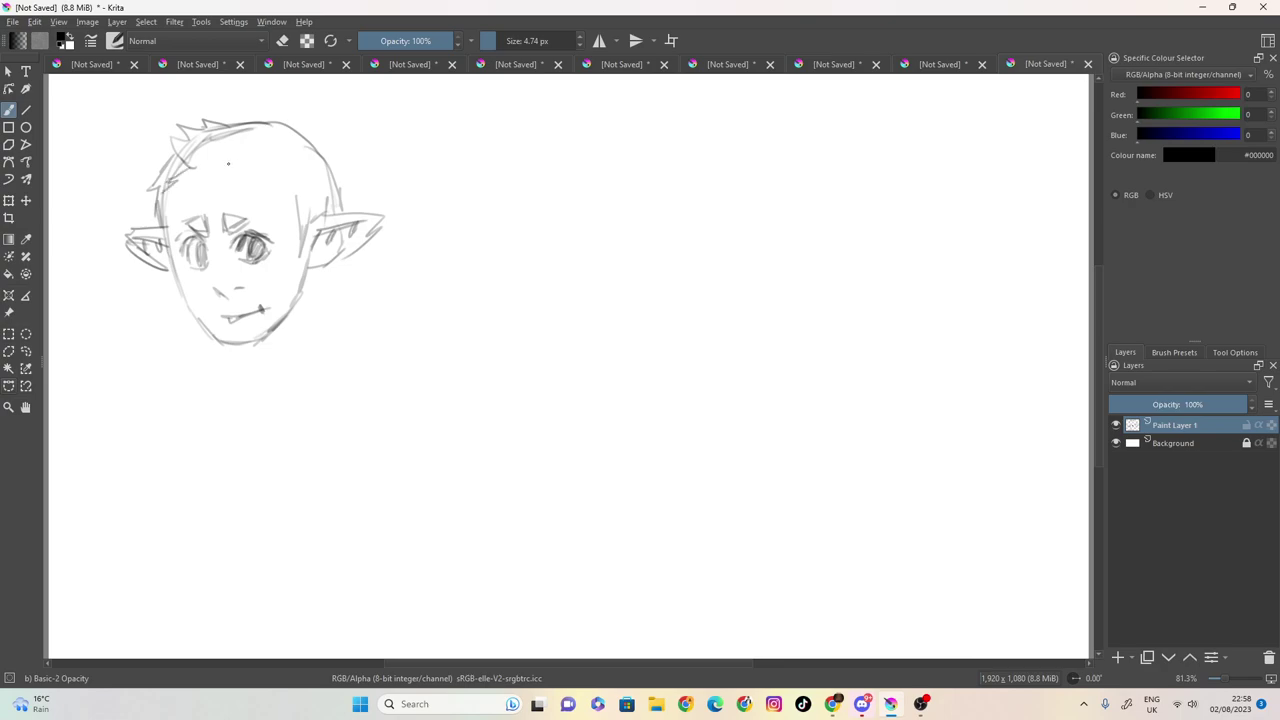
{"action": "mouse_move", "coordinate": [204, 129]}
{"action": "left_mouse_down"}
{"action": "mouse_move", "coordinate": [176, 138]}
{"action": "mouse_move", "coordinate": [201, 172]}
{"action": "mouse_move", "coordinate": [178, 176]}
{"action": "left_mouse_up"}
{"action": "mouse_move", "coordinate": [267, 162]}
{"action": "left_mouse_down"}
{"action": "mouse_move", "coordinate": [297, 154]}
{"action": "mouse_move", "coordinate": [276, 188]}
{"action": "mouse_move", "coordinate": [299, 228]}
{"action": "left_mouse_up"}
{"action": "mouse_move", "coordinate": [257, 163]}
{"action": "left_mouse_down"}
{"action": "mouse_move", "coordinate": [222, 155]}
{"action": "mouse_move", "coordinate": [236, 167]}
{"action": "mouse_move", "coordinate": [180, 171]}
{"action": "left_mouse_up"}
{"action": "mouse_move", "coordinate": [251, 137]}
{"action": "left_mouse_down"}
{"action": "mouse_move", "coordinate": [213, 127]}
{"action": "mouse_move", "coordinate": [241, 119]}
{"action": "left_mouse_up"}
{"action": "mouse_move", "coordinate": [318, 150]}
{"action": "left_mouse_down"}
{"action": "mouse_move", "coordinate": [281, 125]}
{"action": "mouse_move", "coordinate": [222, 125]}
{"action": "mouse_move", "coordinate": [240, 117]}
{"action": "left_mouse_up"}
{"action": "mouse_move", "coordinate": [319, 145]}
{"action": "left_mouse_down"}
{"action": "mouse_move", "coordinate": [328, 138]}
{"action": "mouse_move", "coordinate": [338, 164]}
{"action": "mouse_move", "coordinate": [322, 143]}
{"action": "mouse_move", "coordinate": [341, 140]}
{"action": "mouse_move", "coordinate": [338, 222]}
{"action": "left_mouse_up"}
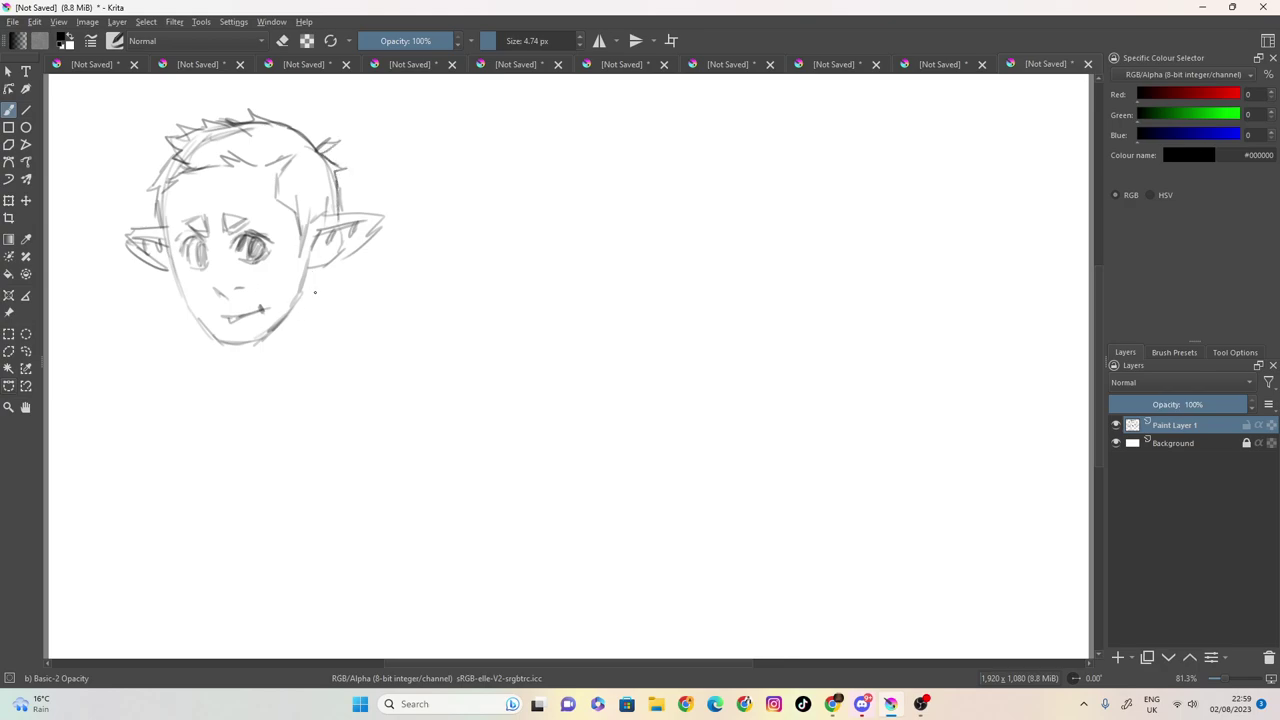
Add the elf's nose bridge, darken the jawline and chin, and start the front line of the neck.
{"action": "left_click_drag", "start_coordinate": [340, 264], "coordinate": [331, 269]}
{"action": "left_click_drag", "start_coordinate": [219, 276], "coordinate": [226, 268]}
{"action": "mouse_move", "coordinate": [222, 343]}
{"action": "left_mouse_down"}
{"action": "mouse_move", "coordinate": [270, 332]}
{"action": "mouse_move", "coordinate": [218, 341]}
{"action": "mouse_move", "coordinate": [262, 334]}
{"action": "mouse_move", "coordinate": [240, 342]}
{"action": "mouse_move", "coordinate": [286, 313]}
{"action": "left_mouse_up"}
{"action": "mouse_move", "coordinate": [305, 270]}
{"action": "left_mouse_down"}
{"action": "mouse_move", "coordinate": [284, 314]}
{"action": "mouse_move", "coordinate": [246, 339]}
{"action": "left_mouse_up"}
{"action": "mouse_move", "coordinate": [166, 246]}
{"action": "left_mouse_down"}
{"action": "mouse_move", "coordinate": [198, 325]}
{"action": "mouse_move", "coordinate": [246, 347]}
{"action": "mouse_move", "coordinate": [235, 349]}
{"action": "mouse_move", "coordinate": [264, 394]}
{"action": "left_mouse_up"}
Complete the elf's neck and collar lines and hatch a dark shadow beneath the jaw.
{"action": "left_click_drag", "start_coordinate": [287, 319], "coordinate": [260, 371]}
{"action": "mouse_move", "coordinate": [276, 324]}
{"action": "left_mouse_down"}
{"action": "mouse_move", "coordinate": [246, 372]}
{"action": "mouse_move", "coordinate": [234, 357]}
{"action": "mouse_move", "coordinate": [197, 400]}
{"action": "mouse_move", "coordinate": [238, 432]}
{"action": "left_mouse_up"}
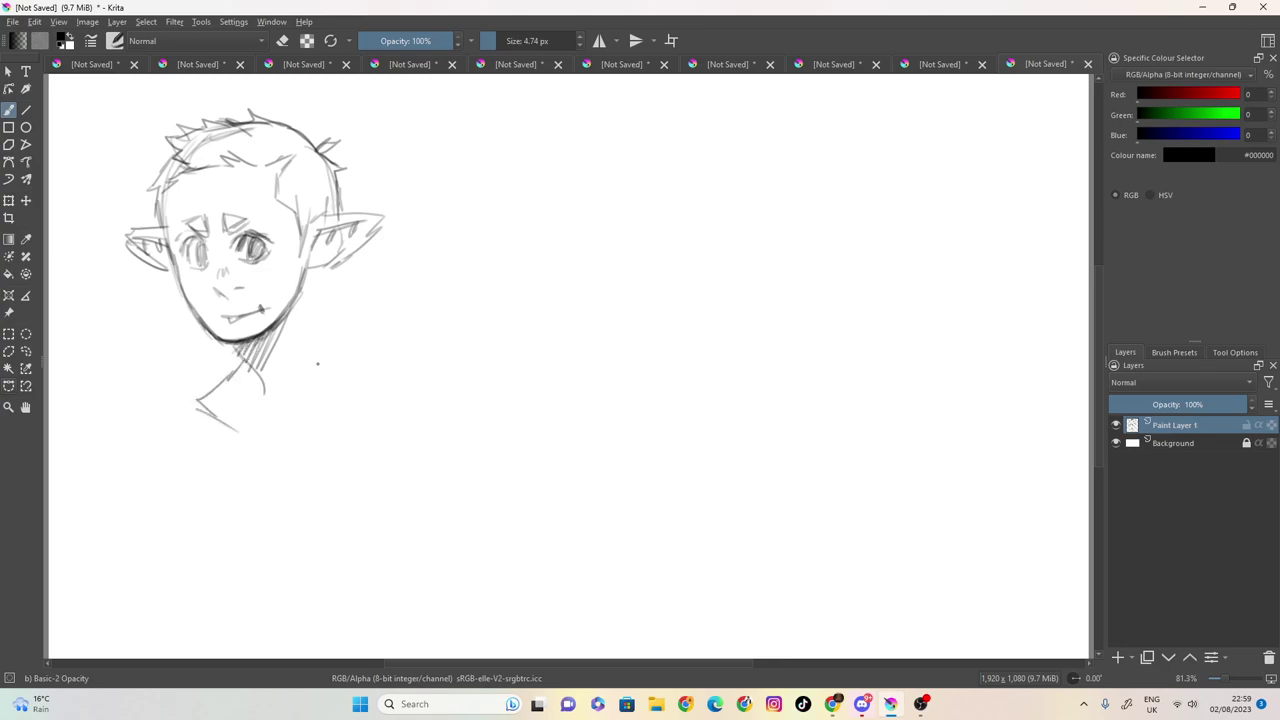
{"action": "mouse_move", "coordinate": [329, 275]}
{"action": "left_mouse_down"}
{"action": "mouse_move", "coordinate": [321, 337]}
{"action": "mouse_move", "coordinate": [316, 288]}
{"action": "mouse_move", "coordinate": [333, 265]}
{"action": "mouse_move", "coordinate": [307, 277]}
{"action": "mouse_move", "coordinate": [328, 268]}
{"action": "mouse_move", "coordinate": [322, 352]}
{"action": "mouse_move", "coordinate": [352, 382]}
{"action": "mouse_move", "coordinate": [325, 416]}
{"action": "mouse_move", "coordinate": [254, 434]}
{"action": "left_mouse_up"}
{"action": "mouse_move", "coordinate": [314, 312]}
{"action": "left_mouse_down"}
{"action": "mouse_move", "coordinate": [258, 378]}
{"action": "mouse_move", "coordinate": [237, 353]}
{"action": "mouse_move", "coordinate": [264, 391]}
{"action": "left_mouse_up"}
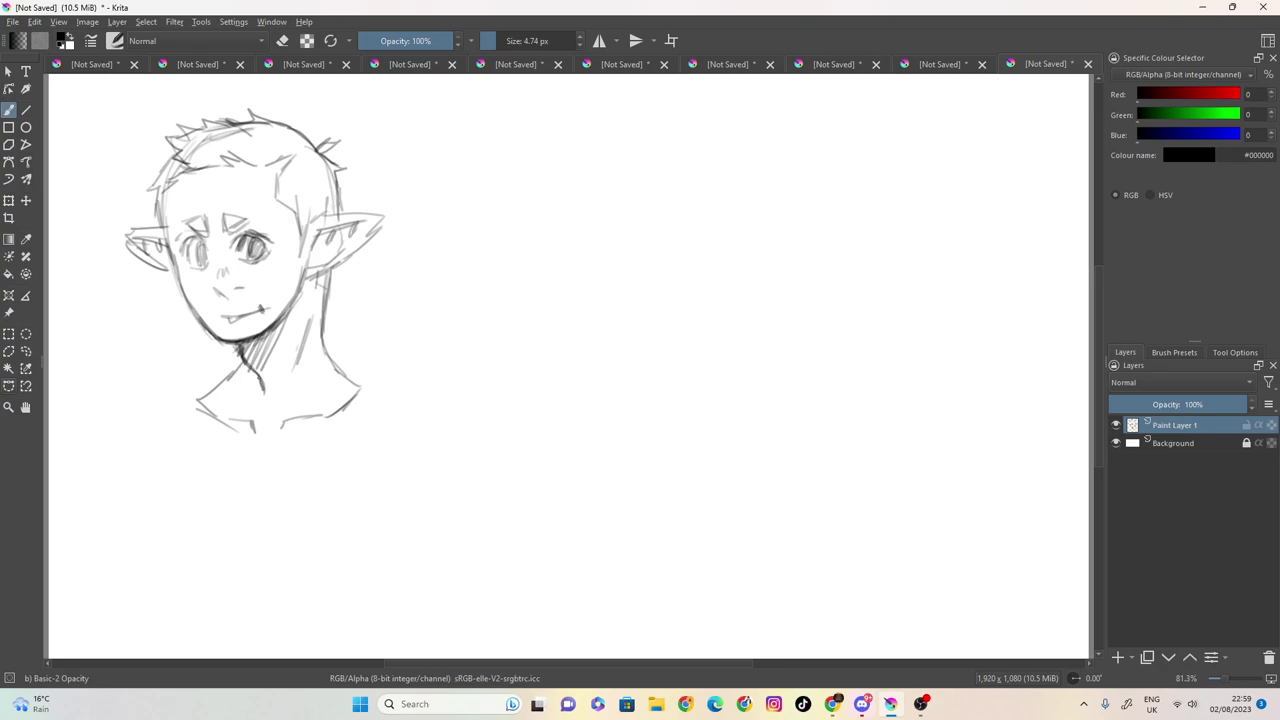
{"action": "mouse_move", "coordinate": [284, 320]}
{"action": "left_mouse_down"}
{"action": "mouse_move", "coordinate": [262, 368]}
{"action": "mouse_move", "coordinate": [238, 358]}
{"action": "left_mouse_up"}
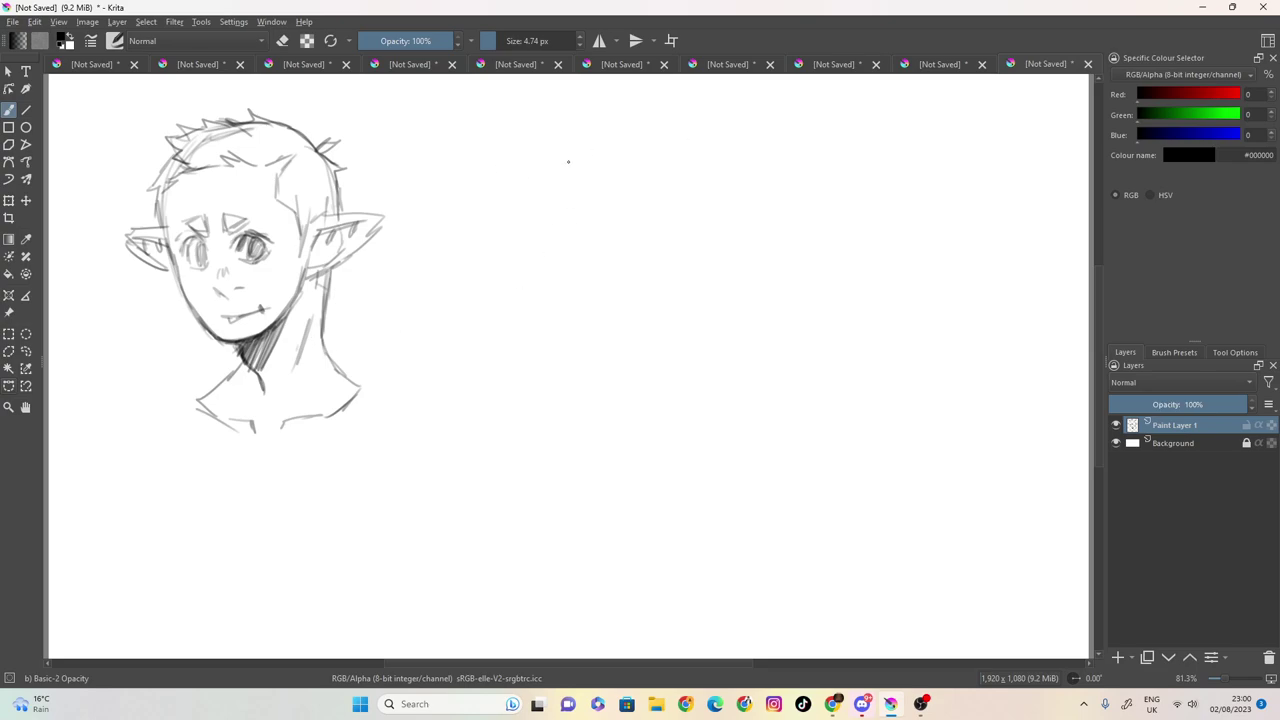
Beside the elf head, draw a tall construction frame with a top edge and vertical lines dividing it into three columns.
{"action": "mouse_move", "coordinate": [458, 97]}
{"action": "left_mouse_down"}
{"action": "mouse_move", "coordinate": [597, 99]}
{"action": "mouse_move", "coordinate": [430, 120]}
{"action": "mouse_move", "coordinate": [433, 226]}
{"action": "left_mouse_up"}
{"action": "left_click_drag", "start_coordinate": [430, 132], "coordinate": [422, 462]}
{"action": "left_click_drag", "start_coordinate": [495, 92], "coordinate": [492, 307]}
{"action": "left_click_drag", "start_coordinate": [493, 217], "coordinate": [489, 402]}
{"action": "left_click_drag", "start_coordinate": [490, 304], "coordinate": [484, 462]}
{"action": "left_click_drag", "start_coordinate": [564, 97], "coordinate": [560, 352]}
{"action": "left_click_drag", "start_coordinate": [561, 250], "coordinate": [549, 460]}
{"action": "mouse_move", "coordinate": [586, 99]}
{"action": "left_mouse_down"}
{"action": "mouse_move", "coordinate": [630, 99]}
{"action": "mouse_move", "coordinate": [632, 172]}
{"action": "left_mouse_up"}
{"action": "left_click_drag", "start_coordinate": [631, 111], "coordinate": [626, 295]}
{"action": "mouse_move", "coordinate": [615, 98]}
{"action": "left_mouse_down"}
{"action": "mouse_move", "coordinate": [638, 99]}
{"action": "mouse_move", "coordinate": [628, 368]}
{"action": "left_mouse_up"}
{"action": "left_click_drag", "start_coordinate": [628, 318], "coordinate": [622, 446]}
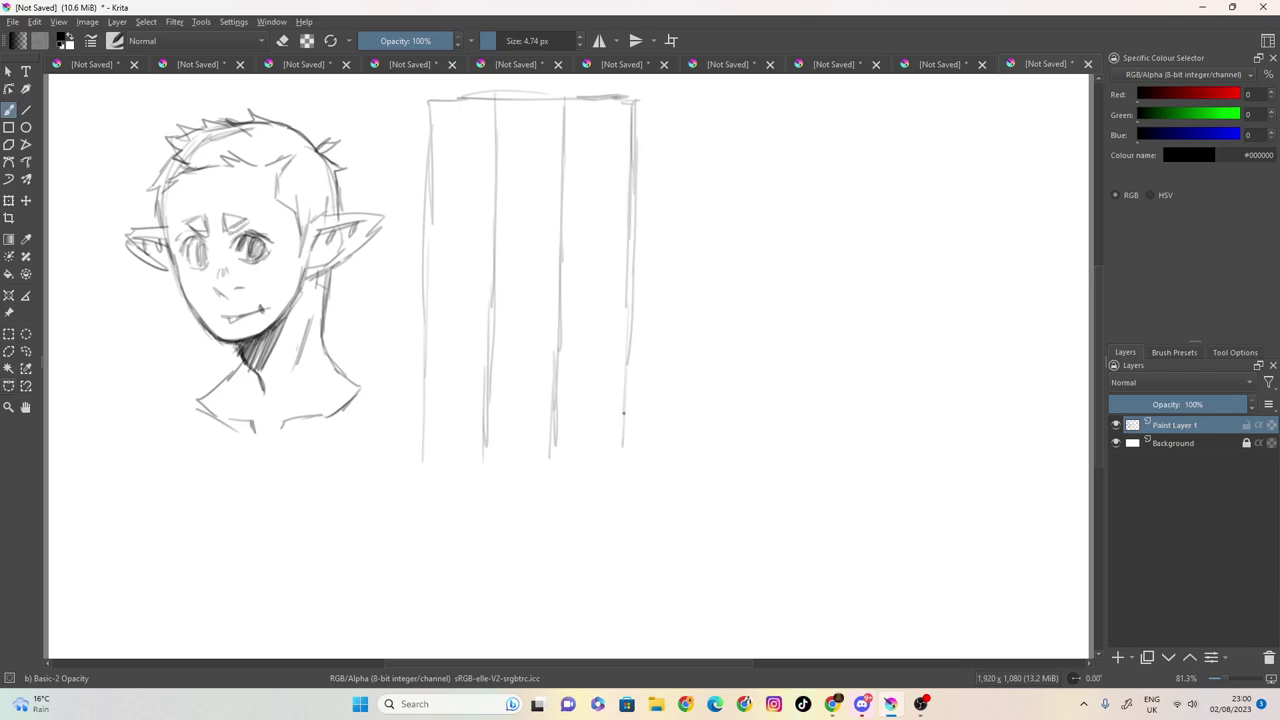
Halve the frame's three columns with additional vertical lines to make six columns.
{"action": "left_click_drag", "start_coordinate": [596, 100], "coordinate": [592, 358]}
{"action": "left_click_drag", "start_coordinate": [598, 300], "coordinate": [588, 468]}
{"action": "left_click_drag", "start_coordinate": [530, 102], "coordinate": [517, 448]}
{"action": "left_click_drag", "start_coordinate": [463, 119], "coordinate": [455, 444]}
Draw evenly spaced horizontal lines across the frame to complete a seven-row construction grid.
{"action": "mouse_move", "coordinate": [609, 141]}
{"action": "left_mouse_down"}
{"action": "mouse_move", "coordinate": [430, 140]}
{"action": "mouse_move", "coordinate": [472, 142]}
{"action": "left_mouse_up"}
{"action": "mouse_move", "coordinate": [634, 214]}
{"action": "left_mouse_down"}
{"action": "mouse_move", "coordinate": [428, 218]}
{"action": "mouse_move", "coordinate": [522, 218]}
{"action": "left_mouse_up"}
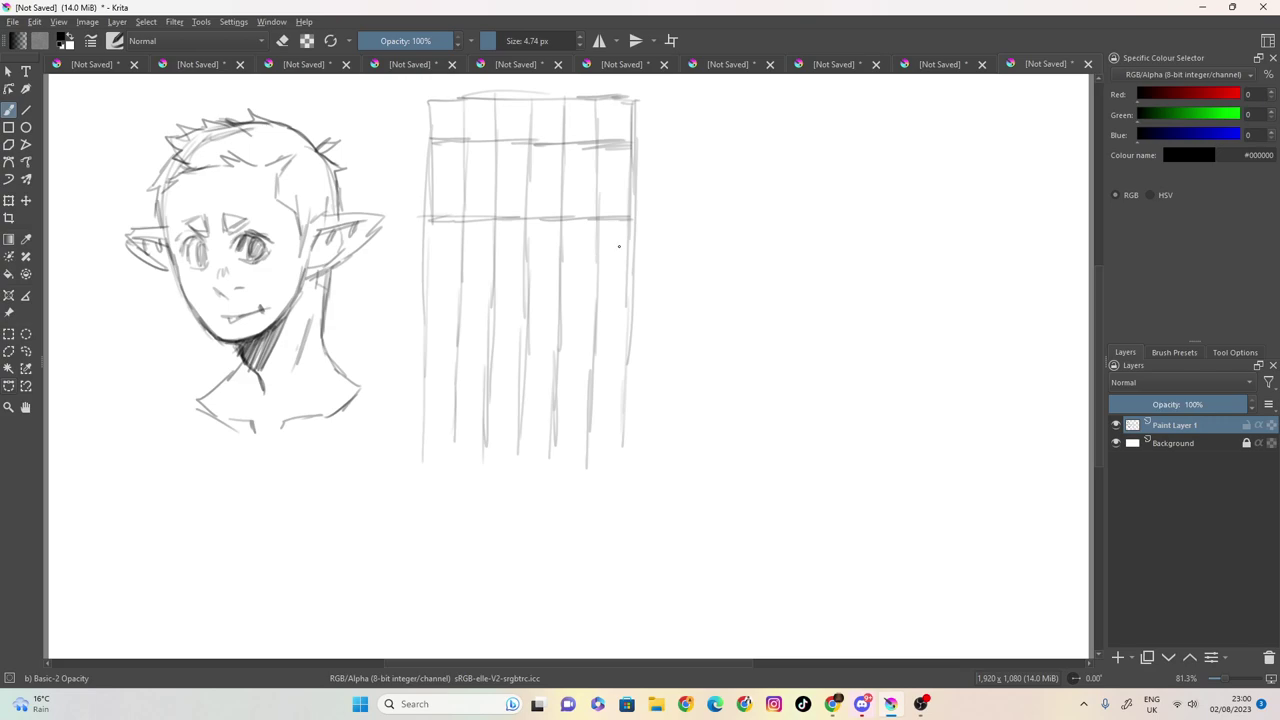
{"action": "mouse_move", "coordinate": [622, 290]}
{"action": "left_mouse_down"}
{"action": "mouse_move", "coordinate": [418, 292]}
{"action": "mouse_move", "coordinate": [470, 291]}
{"action": "left_mouse_up"}
{"action": "left_click_drag", "start_coordinate": [626, 367], "coordinate": [417, 367]}
{"action": "mouse_move", "coordinate": [630, 179]}
{"action": "left_mouse_down"}
{"action": "mouse_move", "coordinate": [422, 183]}
{"action": "mouse_move", "coordinate": [460, 182]}
{"action": "left_mouse_up"}
{"action": "mouse_move", "coordinate": [632, 255]}
{"action": "left_mouse_down"}
{"action": "mouse_move", "coordinate": [418, 259]}
{"action": "mouse_move", "coordinate": [522, 257]}
{"action": "left_mouse_up"}
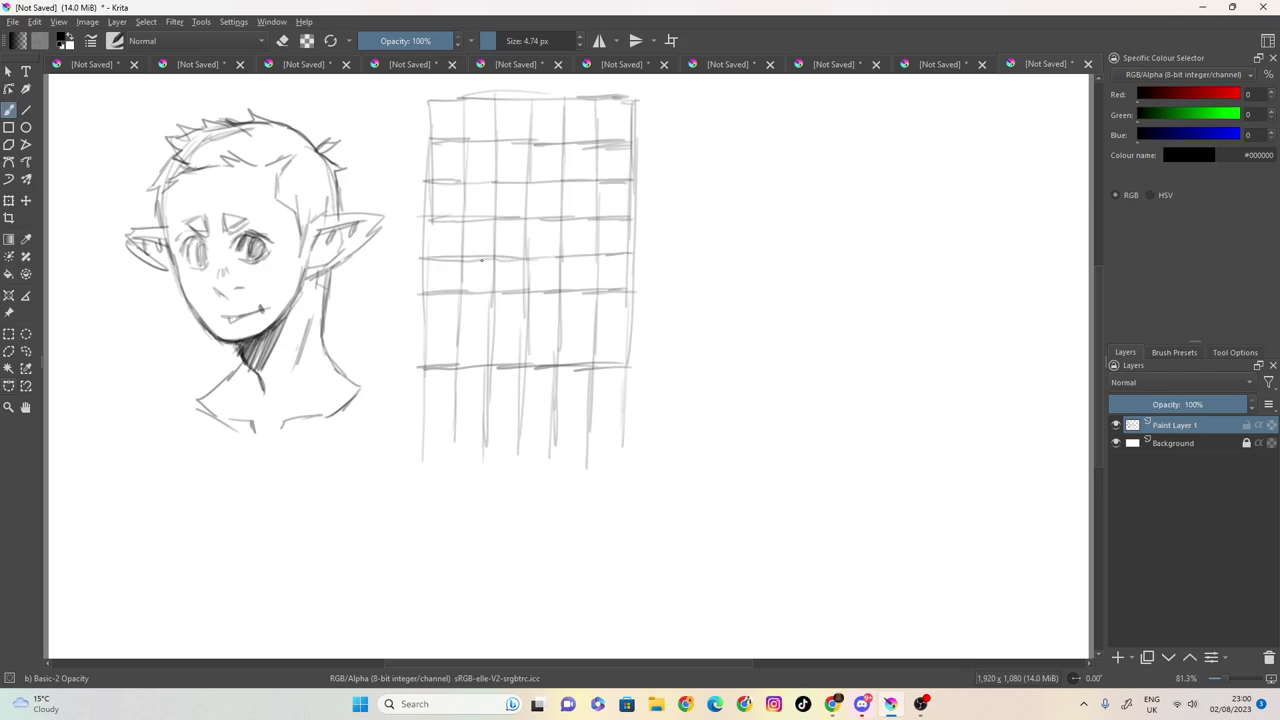
{"action": "mouse_move", "coordinate": [621, 331]}
{"action": "left_mouse_down"}
{"action": "mouse_move", "coordinate": [458, 330]}
{"action": "mouse_move", "coordinate": [482, 333]}
{"action": "left_mouse_up"}
Outline a front-view head on the grid with a rounded cranium, side ears and a curved jaw and chin.
{"action": "mouse_move", "coordinate": [572, 103]}
{"action": "left_mouse_down"}
{"action": "mouse_move", "coordinate": [500, 101]}
{"action": "mouse_move", "coordinate": [454, 158]}
{"action": "mouse_move", "coordinate": [450, 218]}
{"action": "left_mouse_up"}
{"action": "left_click_drag", "start_coordinate": [458, 142], "coordinate": [450, 186]}
{"action": "mouse_move", "coordinate": [526, 100]}
{"action": "left_mouse_down"}
{"action": "mouse_move", "coordinate": [590, 108]}
{"action": "mouse_move", "coordinate": [612, 150]}
{"action": "mouse_move", "coordinate": [622, 228]}
{"action": "left_mouse_up"}
{"action": "left_click_drag", "start_coordinate": [618, 178], "coordinate": [574, 103]}
{"action": "mouse_move", "coordinate": [618, 197]}
{"action": "left_mouse_down"}
{"action": "mouse_move", "coordinate": [616, 228]}
{"action": "mouse_move", "coordinate": [630, 222]}
{"action": "mouse_move", "coordinate": [622, 273]}
{"action": "mouse_move", "coordinate": [597, 292]}
{"action": "mouse_move", "coordinate": [586, 334]}
{"action": "mouse_move", "coordinate": [561, 359]}
{"action": "mouse_move", "coordinate": [502, 367]}
{"action": "left_mouse_up"}
{"action": "mouse_move", "coordinate": [447, 218]}
{"action": "left_mouse_down"}
{"action": "mouse_move", "coordinate": [436, 273]}
{"action": "mouse_move", "coordinate": [460, 285]}
{"action": "mouse_move", "coordinate": [468, 323]}
{"action": "mouse_move", "coordinate": [531, 365]}
{"action": "mouse_move", "coordinate": [511, 363]}
{"action": "mouse_move", "coordinate": [494, 350]}
{"action": "mouse_move", "coordinate": [552, 361]}
{"action": "left_mouse_up"}
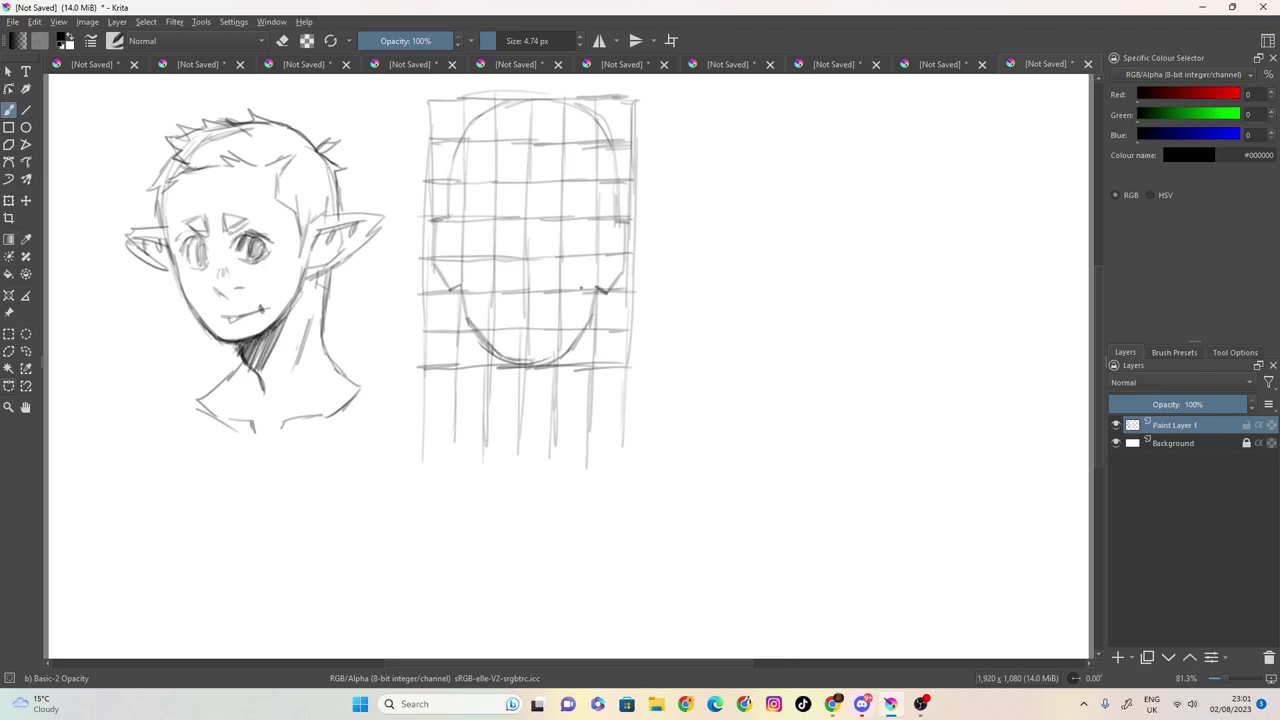
{"action": "mouse_move", "coordinate": [598, 288]}
{"action": "left_mouse_down"}
{"action": "mouse_move", "coordinate": [566, 352]}
{"action": "mouse_move", "coordinate": [534, 364]}
{"action": "mouse_move", "coordinate": [500, 360]}
{"action": "mouse_move", "coordinate": [464, 312]}
{"action": "left_mouse_up"}
Sketch the front-view face's eyebrows and eyes with pupils, and contour the temples and sides of the face.
{"action": "mouse_move", "coordinate": [488, 205]}
{"action": "left_mouse_down"}
{"action": "mouse_move", "coordinate": [514, 226]}
{"action": "mouse_move", "coordinate": [489, 211]}
{"action": "mouse_move", "coordinate": [544, 229]}
{"action": "left_mouse_up"}
{"action": "left_click_drag", "start_coordinate": [543, 211], "coordinate": [571, 213]}
{"action": "left_click_drag", "start_coordinate": [571, 214], "coordinate": [541, 231]}
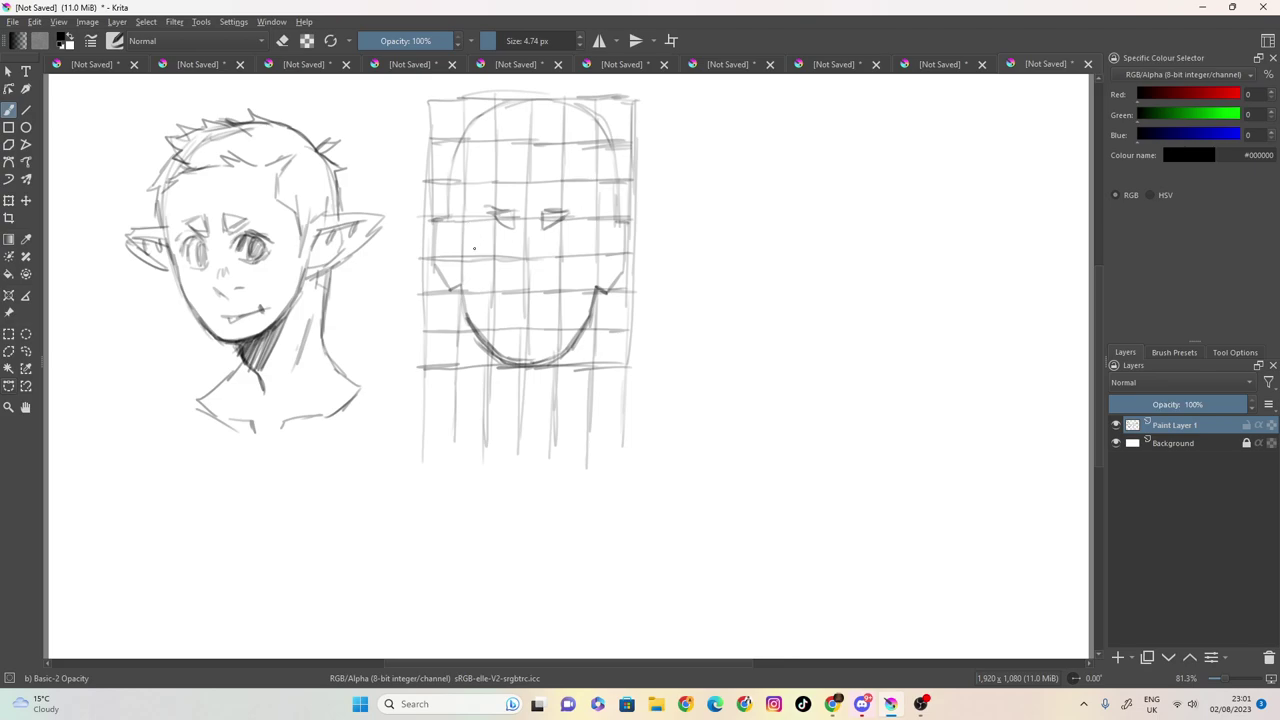
{"action": "mouse_move", "coordinate": [476, 236]}
{"action": "left_mouse_down"}
{"action": "mouse_move", "coordinate": [503, 238]}
{"action": "mouse_move", "coordinate": [484, 247]}
{"action": "left_mouse_up"}
{"action": "mouse_move", "coordinate": [457, 273]}
{"action": "left_mouse_down"}
{"action": "mouse_move", "coordinate": [460, 292]}
{"action": "mouse_move", "coordinate": [451, 220]}
{"action": "mouse_move", "coordinate": [467, 205]}
{"action": "left_mouse_up"}
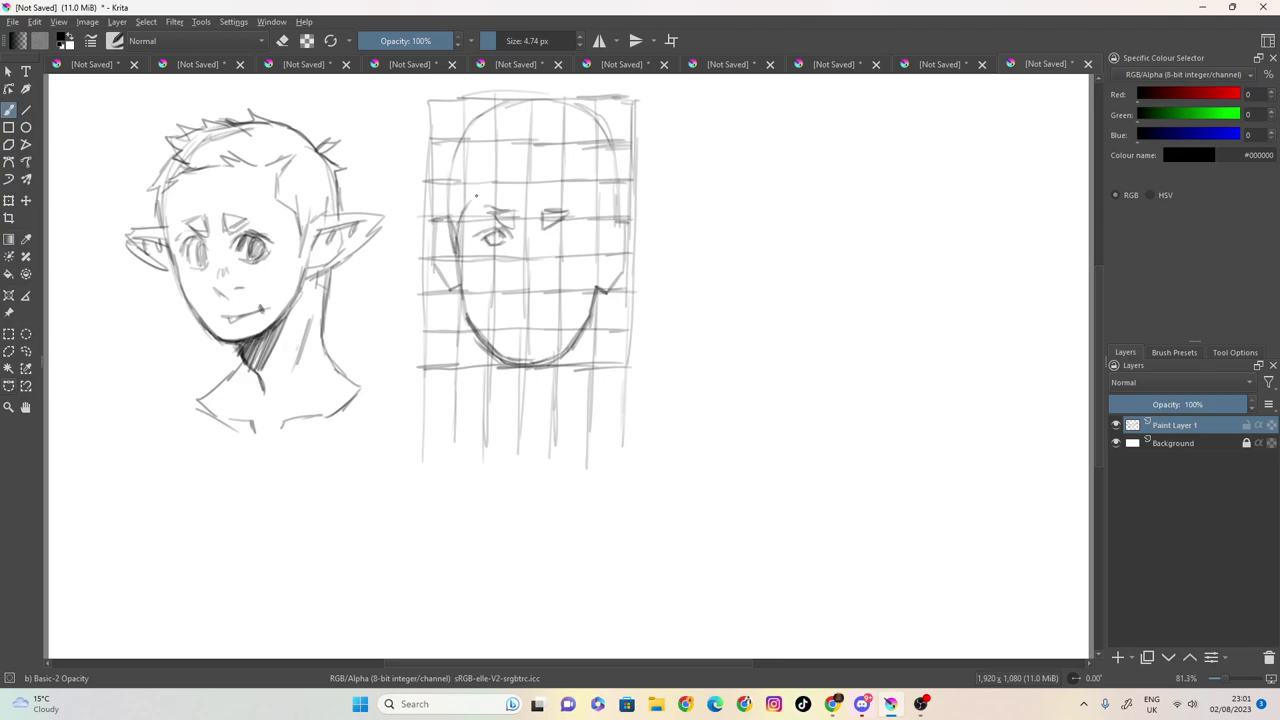
{"action": "mouse_move", "coordinate": [592, 173]}
{"action": "left_mouse_down"}
{"action": "mouse_move", "coordinate": [605, 262]}
{"action": "mouse_move", "coordinate": [594, 306]}
{"action": "left_mouse_up"}
{"action": "left_click_drag", "start_coordinate": [602, 262], "coordinate": [590, 326]}
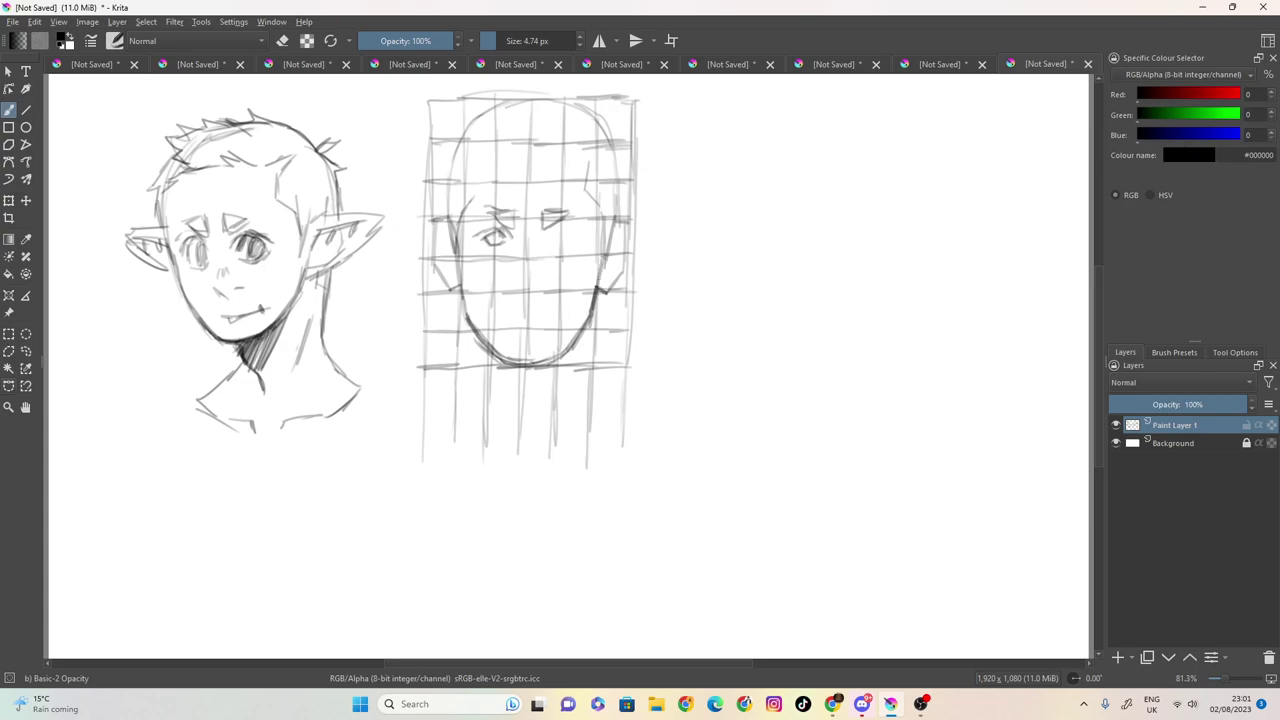
{"action": "mouse_move", "coordinate": [550, 229]}
{"action": "left_mouse_down"}
{"action": "mouse_move", "coordinate": [582, 226]}
{"action": "mouse_move", "coordinate": [568, 242]}
{"action": "left_mouse_up"}
{"action": "left_click_drag", "start_coordinate": [497, 232], "coordinate": [498, 240]}
Draw the front-view head's jagged hairline and short hair, darkening the outline of the crown and sides.
{"action": "mouse_move", "coordinate": [502, 134]}
{"action": "left_mouse_down"}
{"action": "mouse_move", "coordinate": [522, 146]}
{"action": "mouse_move", "coordinate": [564, 131]}
{"action": "mouse_move", "coordinate": [601, 163]}
{"action": "left_mouse_up"}
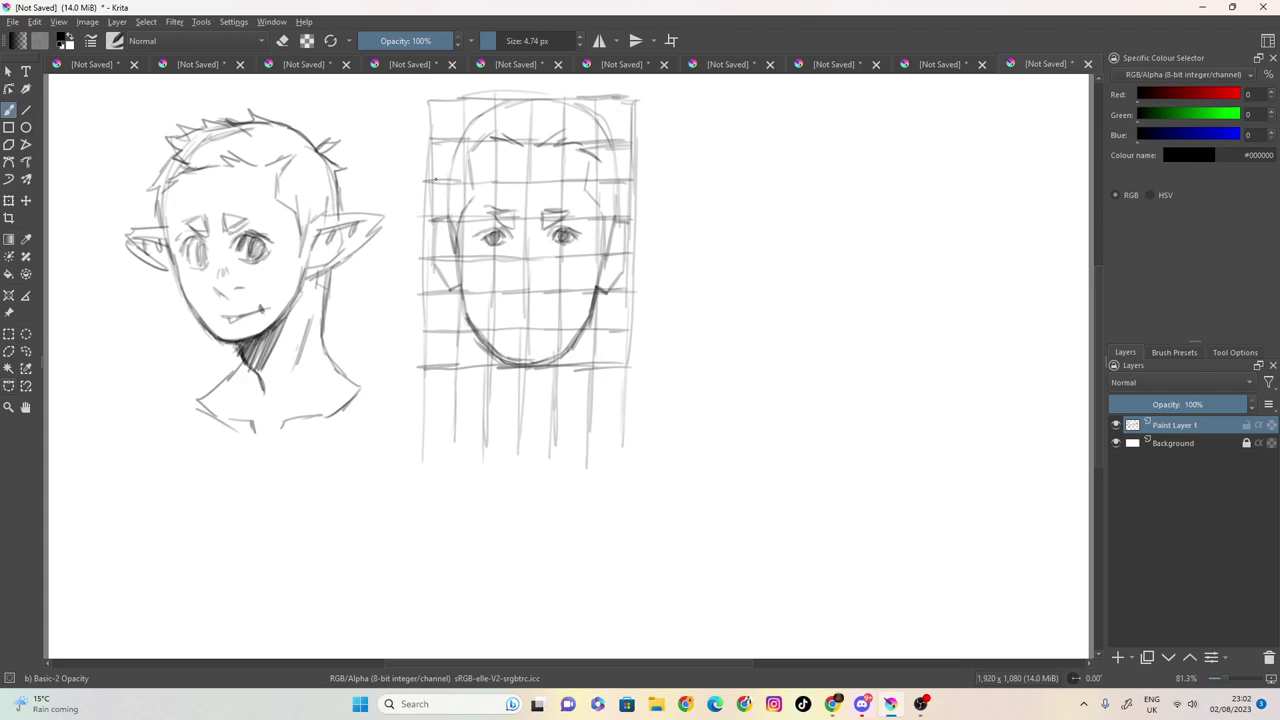
{"action": "mouse_move", "coordinate": [442, 215]}
{"action": "left_mouse_down"}
{"action": "mouse_move", "coordinate": [433, 162]}
{"action": "mouse_move", "coordinate": [444, 194]}
{"action": "mouse_move", "coordinate": [438, 162]}
{"action": "mouse_move", "coordinate": [480, 108]}
{"action": "left_mouse_up"}
{"action": "mouse_move", "coordinate": [622, 193]}
{"action": "left_mouse_down"}
{"action": "mouse_move", "coordinate": [623, 150]}
{"action": "mouse_move", "coordinate": [588, 104]}
{"action": "left_mouse_up"}
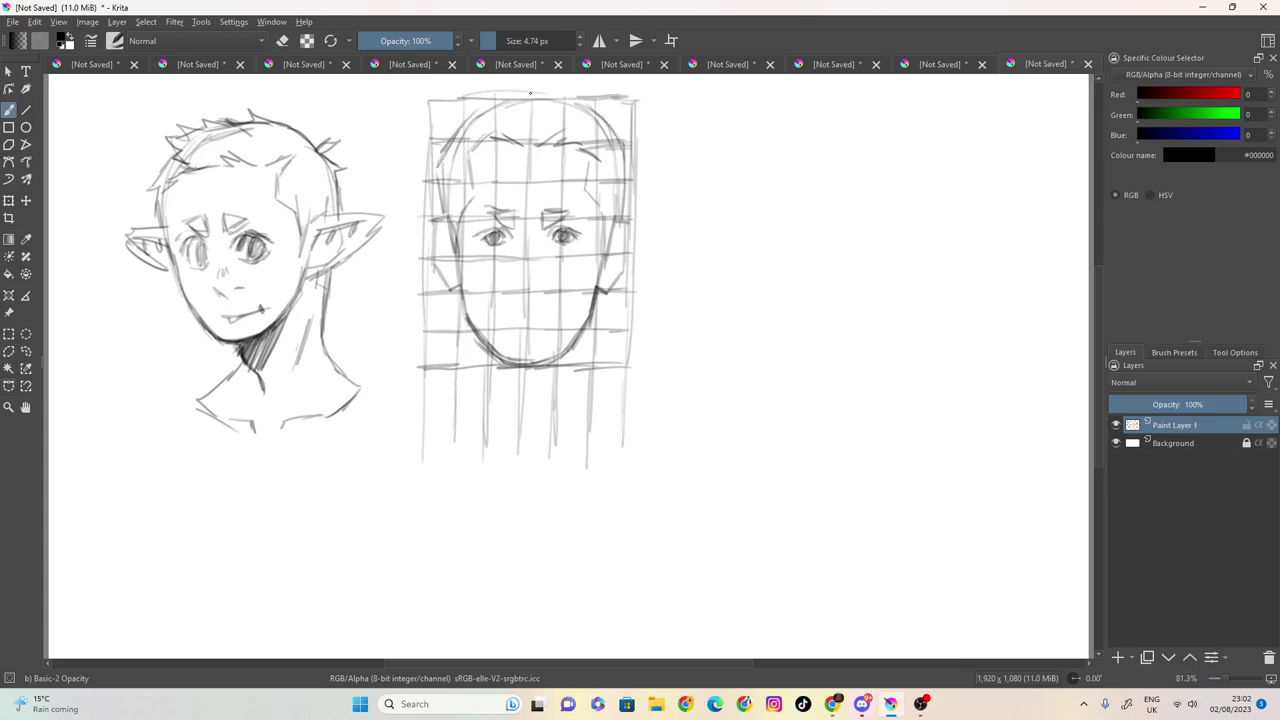
{"action": "mouse_move", "coordinate": [517, 113]}
{"action": "left_mouse_down"}
{"action": "mouse_move", "coordinate": [570, 84]}
{"action": "mouse_move", "coordinate": [580, 124]}
{"action": "mouse_move", "coordinate": [558, 140]}
{"action": "mouse_move", "coordinate": [518, 96]}
{"action": "mouse_move", "coordinate": [504, 132]}
{"action": "mouse_move", "coordinate": [450, 126]}
{"action": "mouse_move", "coordinate": [432, 172]}
{"action": "mouse_move", "coordinate": [442, 204]}
{"action": "left_mouse_up"}
{"action": "mouse_move", "coordinate": [610, 118]}
{"action": "left_mouse_down"}
{"action": "mouse_move", "coordinate": [634, 156]}
{"action": "mouse_move", "coordinate": [626, 218]}
{"action": "left_mouse_up"}
{"action": "left_click_drag", "start_coordinate": [602, 105], "coordinate": [615, 125]}
{"action": "mouse_move", "coordinate": [563, 89]}
{"action": "left_mouse_down"}
{"action": "mouse_move", "coordinate": [603, 107]}
{"action": "mouse_move", "coordinate": [498, 100]}
{"action": "mouse_move", "coordinate": [466, 120]}
{"action": "left_mouse_up"}
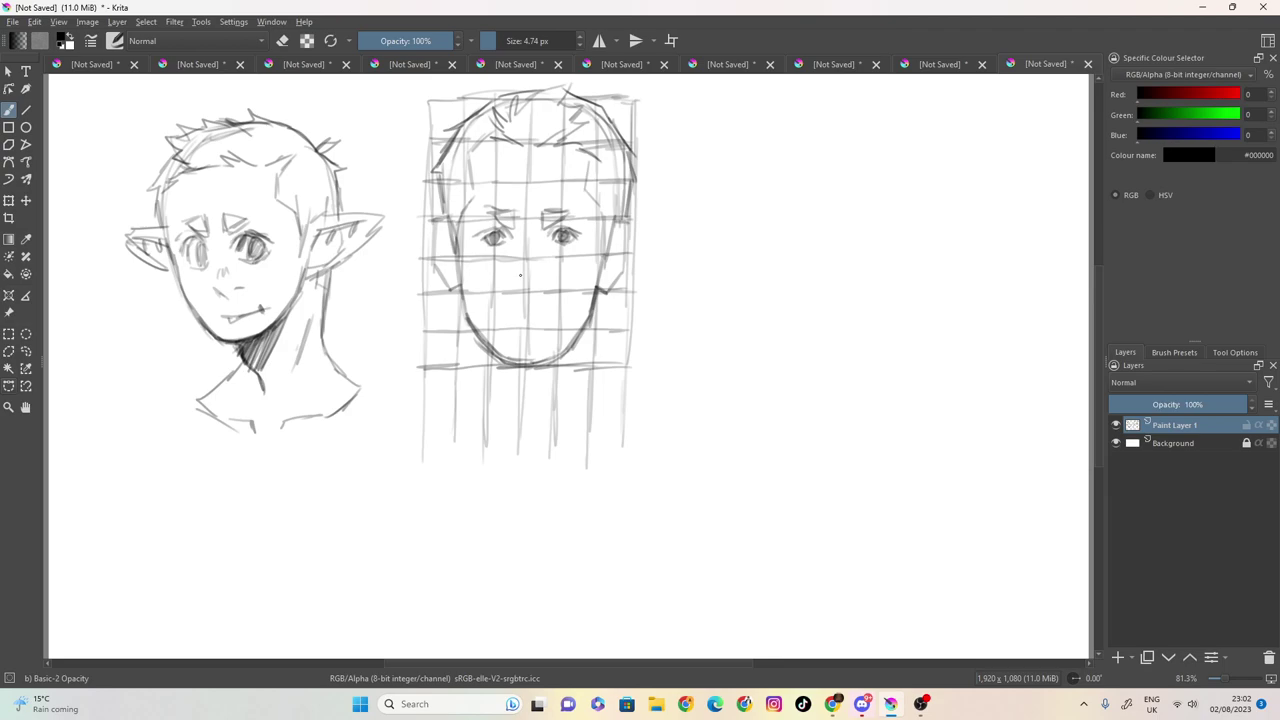
Sketch the front-view face's nose and nostrils, add temple marks, and darken the jaw and chin.
{"action": "left_click_drag", "start_coordinate": [513, 279], "coordinate": [518, 285]}
{"action": "mouse_move", "coordinate": [530, 236]}
{"action": "left_mouse_down"}
{"action": "mouse_move", "coordinate": [519, 233]}
{"action": "mouse_move", "coordinate": [533, 270]}
{"action": "left_mouse_up"}
{"action": "left_click_drag", "start_coordinate": [600, 209], "coordinate": [602, 231]}
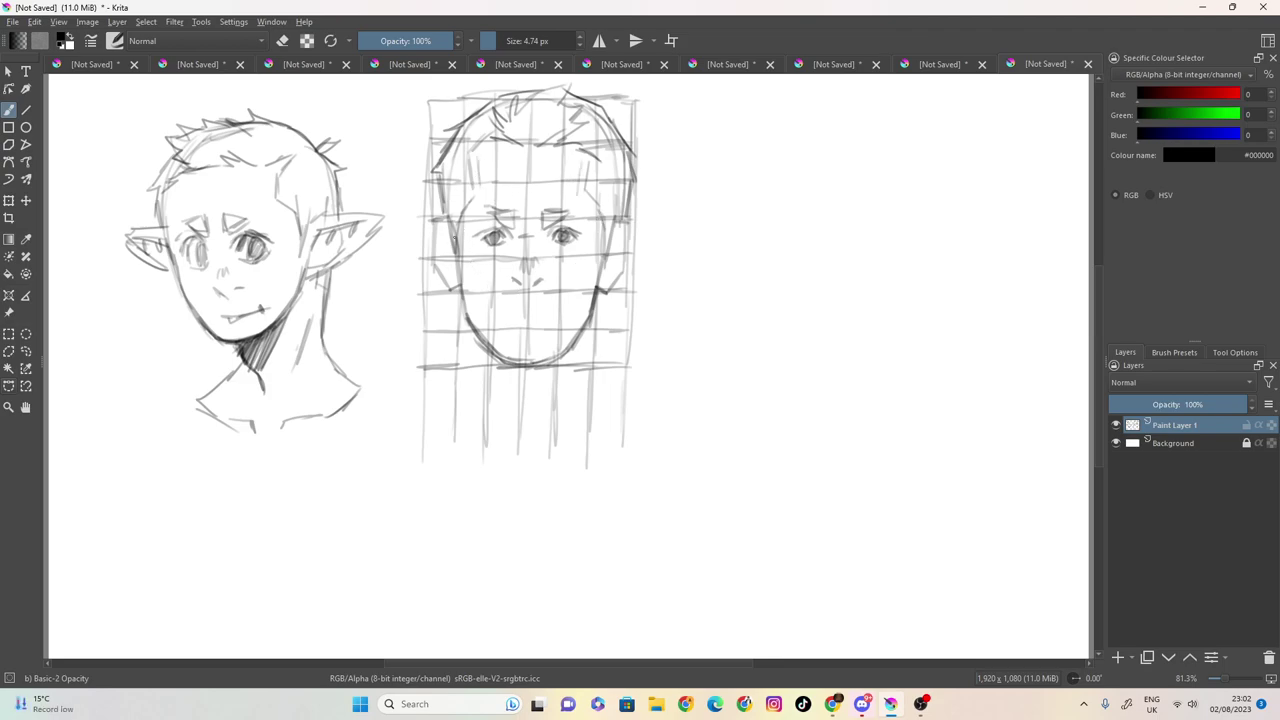
{"action": "mouse_move", "coordinate": [600, 256]}
{"action": "left_mouse_down"}
{"action": "mouse_move", "coordinate": [596, 304]}
{"action": "mouse_move", "coordinate": [546, 364]}
{"action": "left_mouse_up"}
{"action": "mouse_move", "coordinate": [584, 324]}
{"action": "left_mouse_down"}
{"action": "mouse_move", "coordinate": [560, 354]}
{"action": "mouse_move", "coordinate": [524, 367]}
{"action": "mouse_move", "coordinate": [488, 346]}
{"action": "left_mouse_up"}
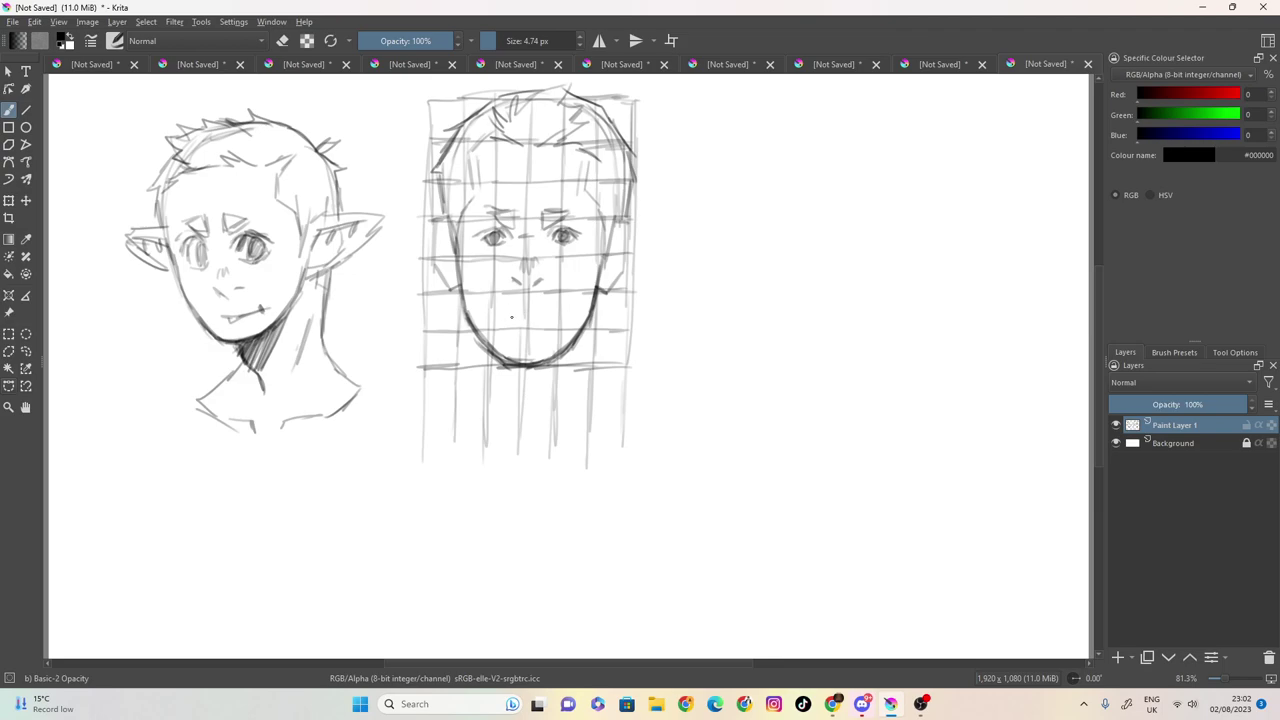
Draw a closed, smiling mouth with dark upturned corners on the front-view face.
{"action": "left_click_drag", "start_coordinate": [499, 312], "coordinate": [540, 318]}
{"action": "left_click_drag", "start_coordinate": [560, 311], "coordinate": [538, 319]}
{"action": "left_click_drag", "start_coordinate": [518, 318], "coordinate": [544, 316]}
{"action": "left_click_drag", "start_coordinate": [542, 316], "coordinate": [461, 326]}
Draw both sides of the front-view neck, the sloping shoulders and a curved neckline below the grid.
{"action": "left_click_drag", "start_coordinate": [457, 280], "coordinate": [472, 372]}
{"action": "left_click_drag", "start_coordinate": [463, 328], "coordinate": [479, 446]}
{"action": "left_click_drag", "start_coordinate": [598, 290], "coordinate": [576, 408]}
{"action": "left_click_drag", "start_coordinate": [586, 358], "coordinate": [573, 420]}
{"action": "left_click_drag", "start_coordinate": [578, 392], "coordinate": [560, 442]}
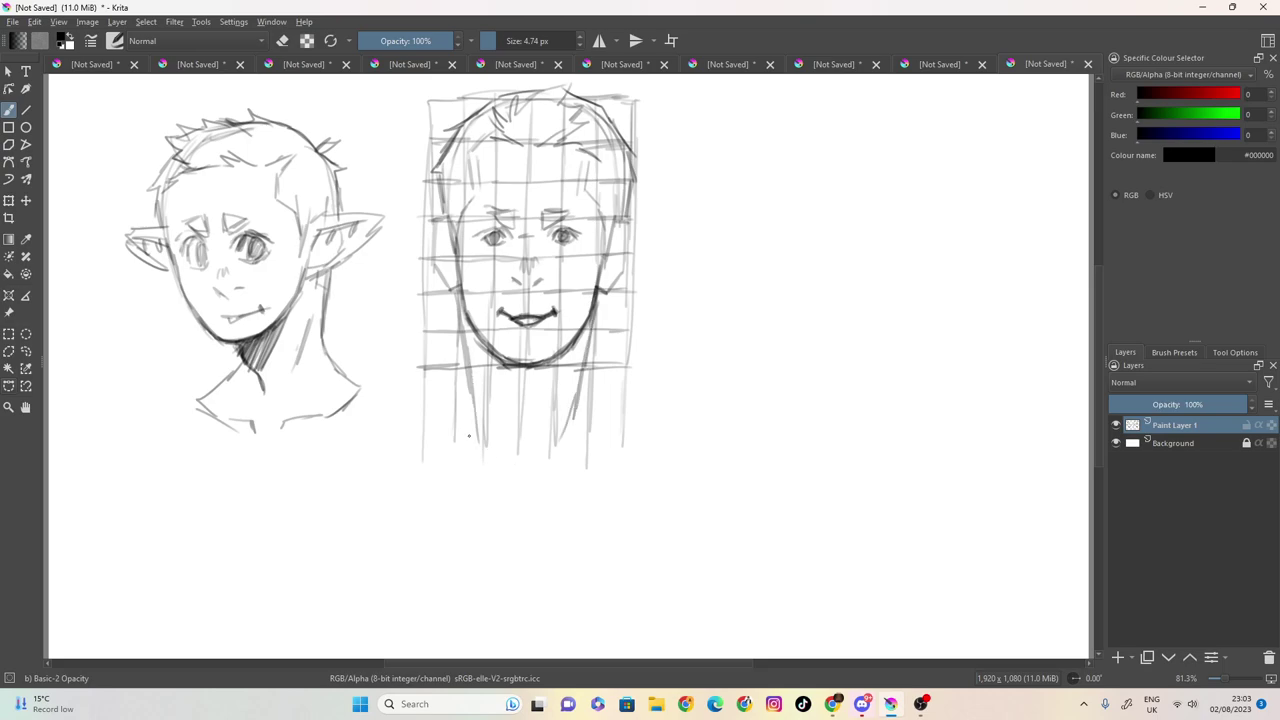
{"action": "mouse_move", "coordinate": [472, 392]}
{"action": "left_mouse_down"}
{"action": "mouse_move", "coordinate": [414, 436]}
{"action": "mouse_move", "coordinate": [476, 474]}
{"action": "left_mouse_up"}
{"action": "mouse_move", "coordinate": [578, 392]}
{"action": "left_mouse_down"}
{"action": "mouse_move", "coordinate": [618, 458]}
{"action": "mouse_move", "coordinate": [520, 487]}
{"action": "mouse_move", "coordinate": [468, 477]}
{"action": "left_mouse_up"}
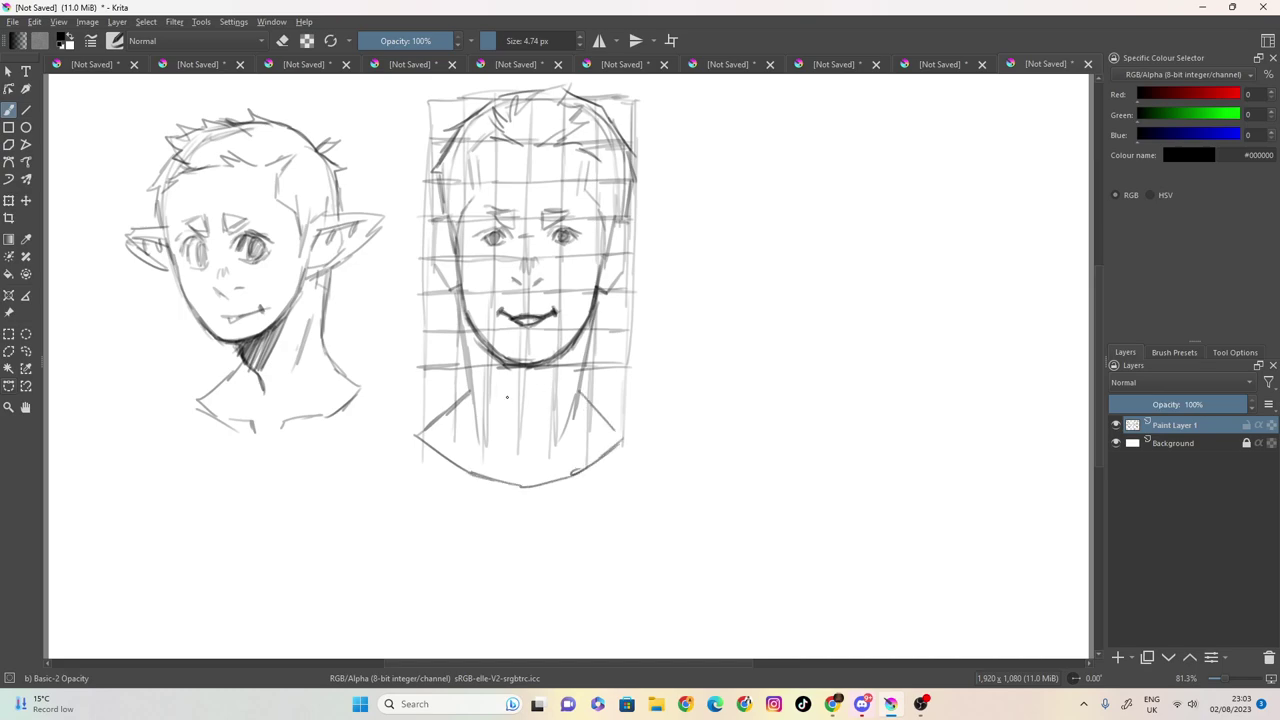
Hatch the shadow under the front-view chin and refine the ears and sides of the neck.
{"action": "mouse_move", "coordinate": [472, 364]}
{"action": "left_mouse_down"}
{"action": "mouse_move", "coordinate": [522, 399]}
{"action": "mouse_move", "coordinate": [572, 362]}
{"action": "mouse_move", "coordinate": [550, 390]}
{"action": "left_mouse_up"}
{"action": "mouse_move", "coordinate": [576, 344]}
{"action": "left_mouse_down"}
{"action": "mouse_move", "coordinate": [526, 402]}
{"action": "mouse_move", "coordinate": [500, 396]}
{"action": "mouse_move", "coordinate": [459, 351]}
{"action": "left_mouse_up"}
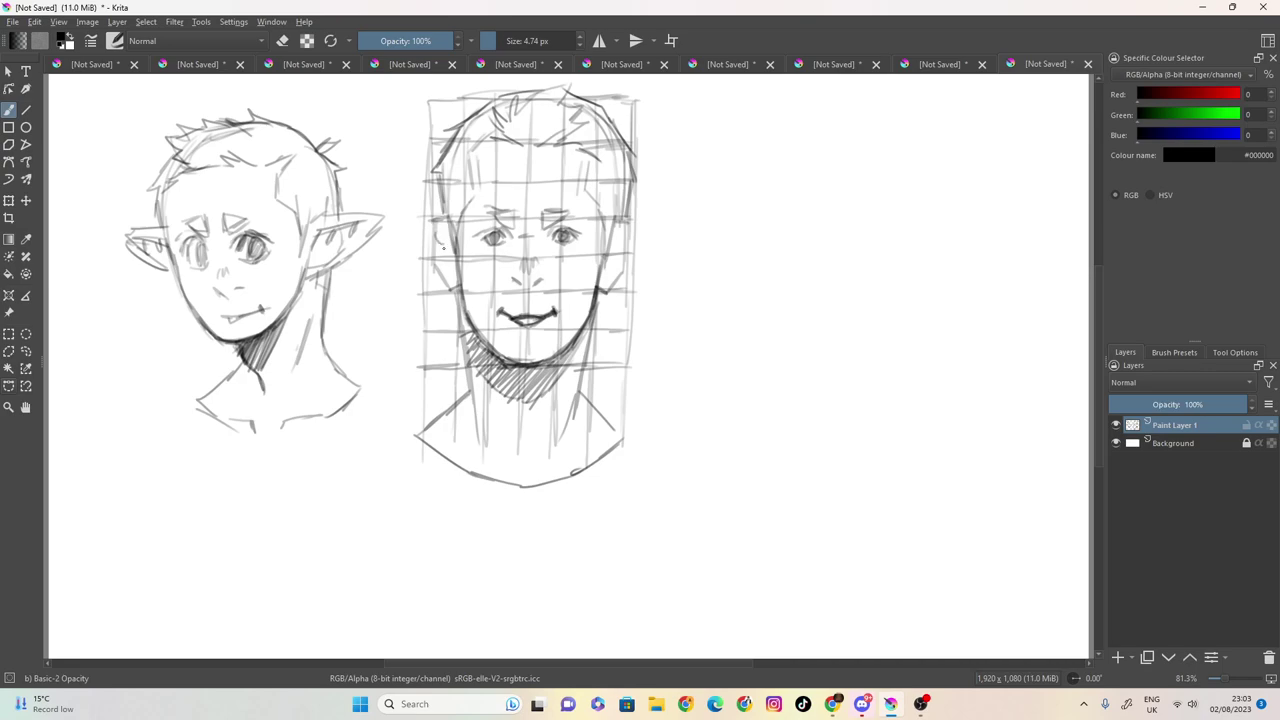
{"action": "left_click_drag", "start_coordinate": [452, 264], "coordinate": [447, 276]}
{"action": "left_click_drag", "start_coordinate": [627, 236], "coordinate": [605, 280]}
{"action": "left_click_drag", "start_coordinate": [606, 295], "coordinate": [588, 350]}
{"action": "left_click_drag", "start_coordinate": [452, 288], "coordinate": [468, 364]}
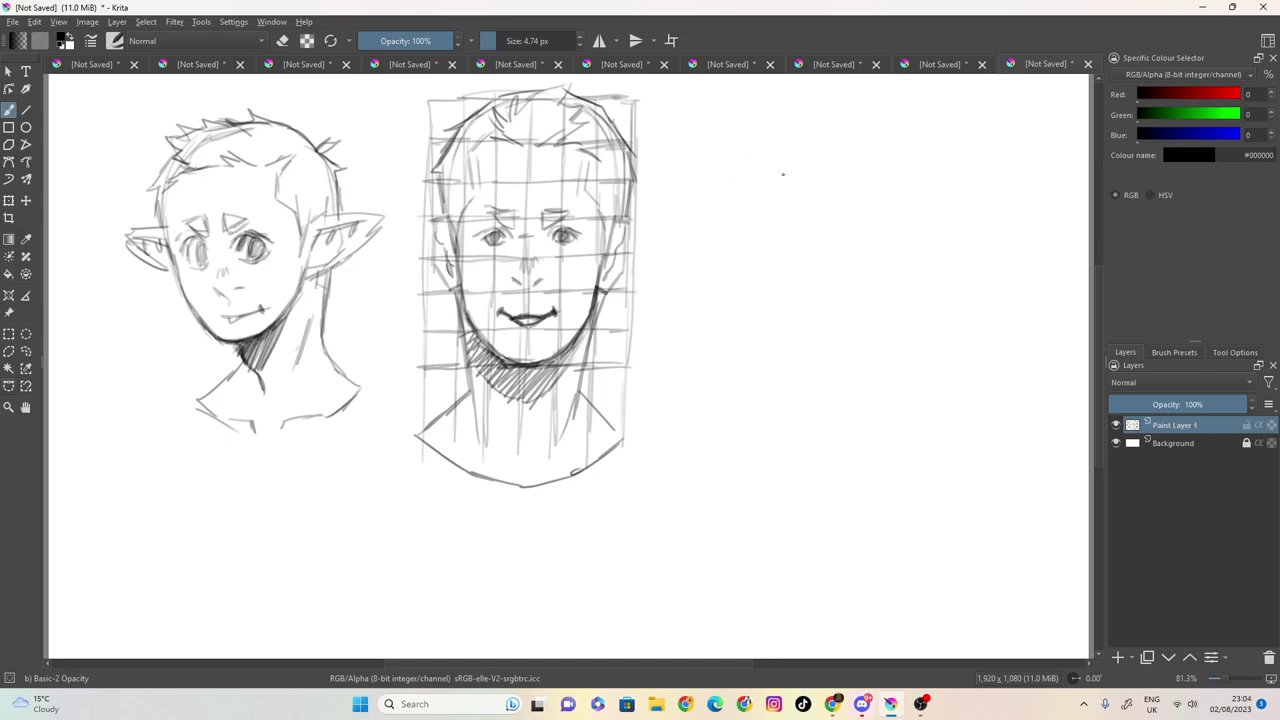
Start a side-view construction grid beside the front-view head by drawing its first vertical edge and long top edge.
{"action": "mouse_move", "coordinate": [734, 121]}
{"action": "left_mouse_down"}
{"action": "mouse_move", "coordinate": [716, 123]}
{"action": "mouse_move", "coordinate": [684, 218]}
{"action": "left_mouse_up"}
{"action": "left_click_drag", "start_coordinate": [676, 98], "coordinate": [672, 262]}
{"action": "left_click_drag", "start_coordinate": [670, 132], "coordinate": [668, 304]}
{"action": "left_click_drag", "start_coordinate": [668, 182], "coordinate": [664, 368]}
{"action": "left_click_drag", "start_coordinate": [664, 304], "coordinate": [662, 392]}
{"action": "left_click_drag", "start_coordinate": [690, 99], "coordinate": [948, 93]}
Draw the main vertical lines of the side-view grid down from its top edge, including the far edge.
{"action": "mouse_move", "coordinate": [870, 94]}
{"action": "left_mouse_down"}
{"action": "mouse_move", "coordinate": [668, 102]}
{"action": "mouse_move", "coordinate": [734, 164]}
{"action": "mouse_move", "coordinate": [736, 240]}
{"action": "left_mouse_up"}
{"action": "left_click_drag", "start_coordinate": [736, 168], "coordinate": [732, 308]}
{"action": "left_click_drag", "start_coordinate": [732, 218], "coordinate": [728, 374]}
{"action": "left_click_drag", "start_coordinate": [730, 284], "coordinate": [724, 396]}
{"action": "mouse_move", "coordinate": [806, 104]}
{"action": "left_mouse_down"}
{"action": "mouse_move", "coordinate": [800, 248]}
{"action": "mouse_move", "coordinate": [800, 192]}
{"action": "left_mouse_up"}
{"action": "left_click_drag", "start_coordinate": [798, 266], "coordinate": [792, 398]}
{"action": "left_click_drag", "start_coordinate": [768, 98], "coordinate": [757, 408]}
{"action": "left_click_drag", "start_coordinate": [834, 99], "coordinate": [830, 410]}
{"action": "left_click_drag", "start_coordinate": [832, 292], "coordinate": [829, 406]}
{"action": "left_click_drag", "start_coordinate": [900, 107], "coordinate": [894, 400]}
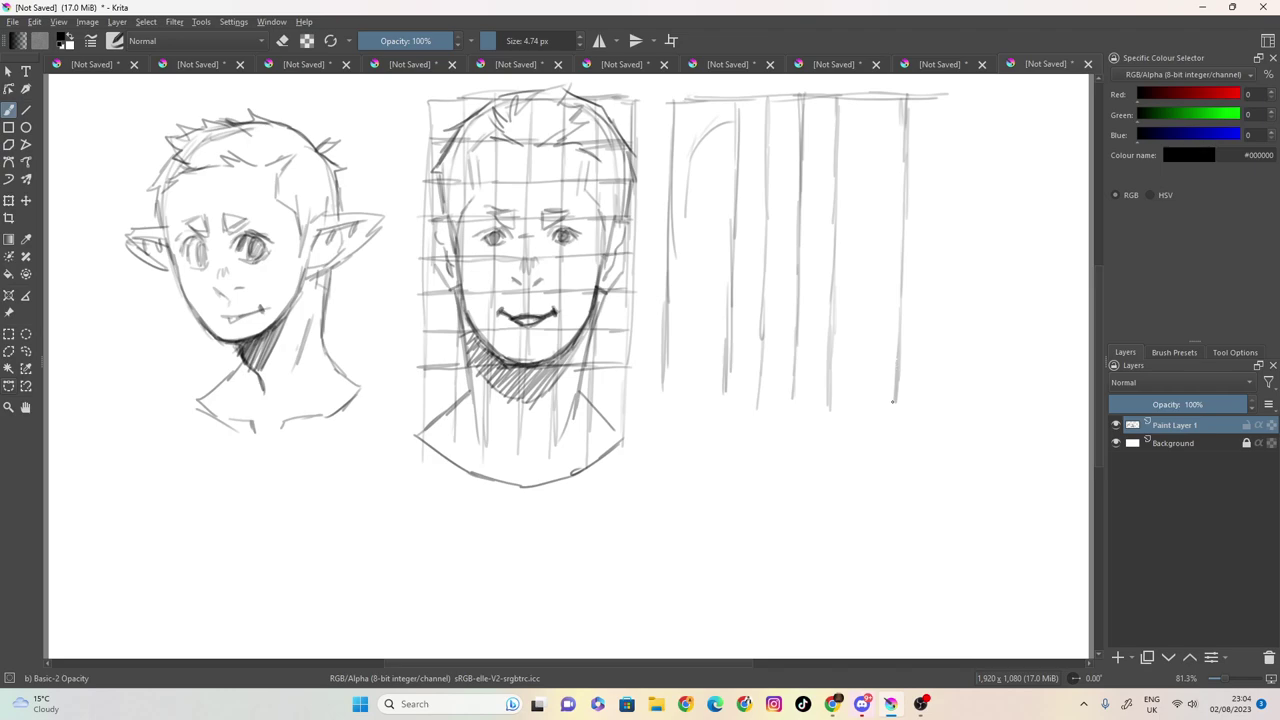
Subdivide the remaining wide columns of the side-view grid with vertical lines to make eight columns.
{"action": "mouse_move", "coordinate": [857, 97]}
{"action": "left_mouse_down"}
{"action": "mouse_move", "coordinate": [883, 139]}
{"action": "mouse_move", "coordinate": [856, 155]}
{"action": "mouse_move", "coordinate": [853, 236]}
{"action": "mouse_move", "coordinate": [861, 142]}
{"action": "mouse_move", "coordinate": [857, 344]}
{"action": "left_mouse_up"}
{"action": "left_click_drag", "start_coordinate": [857, 176], "coordinate": [851, 420]}
{"action": "left_click_drag", "start_coordinate": [883, 125], "coordinate": [877, 426]}
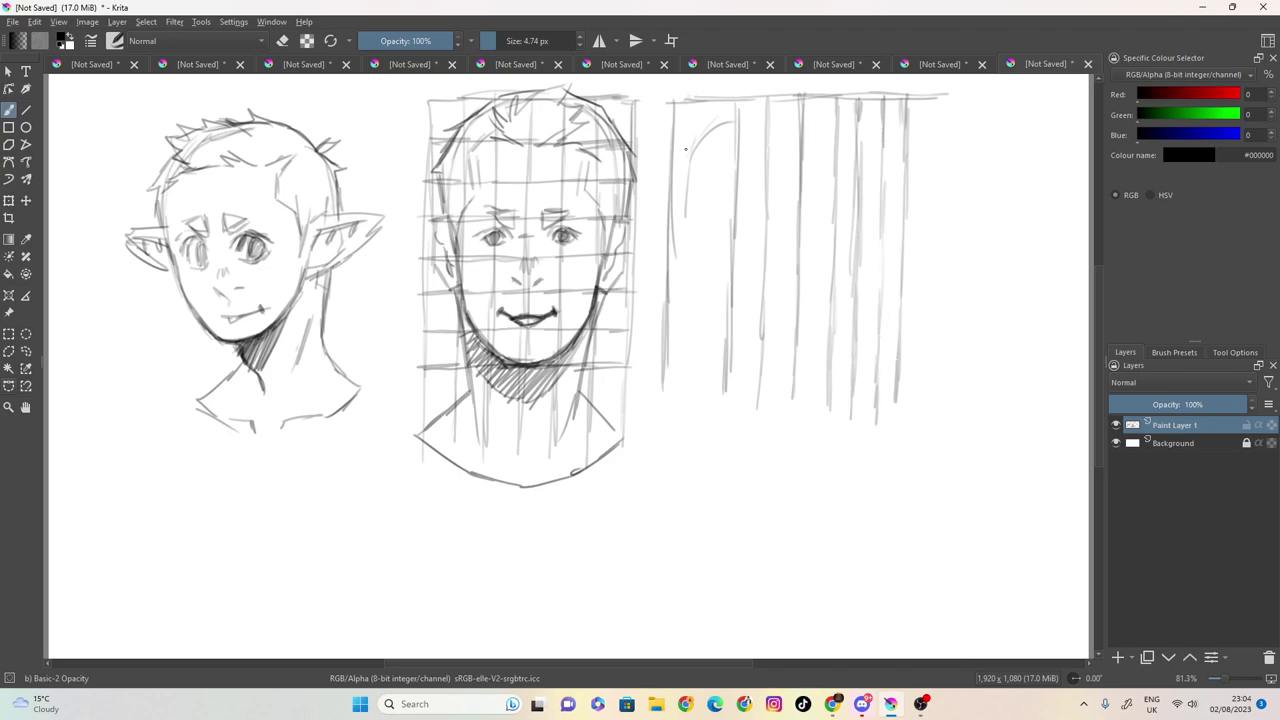
{"action": "left_click_drag", "start_coordinate": [712, 103], "coordinate": [702, 312]}
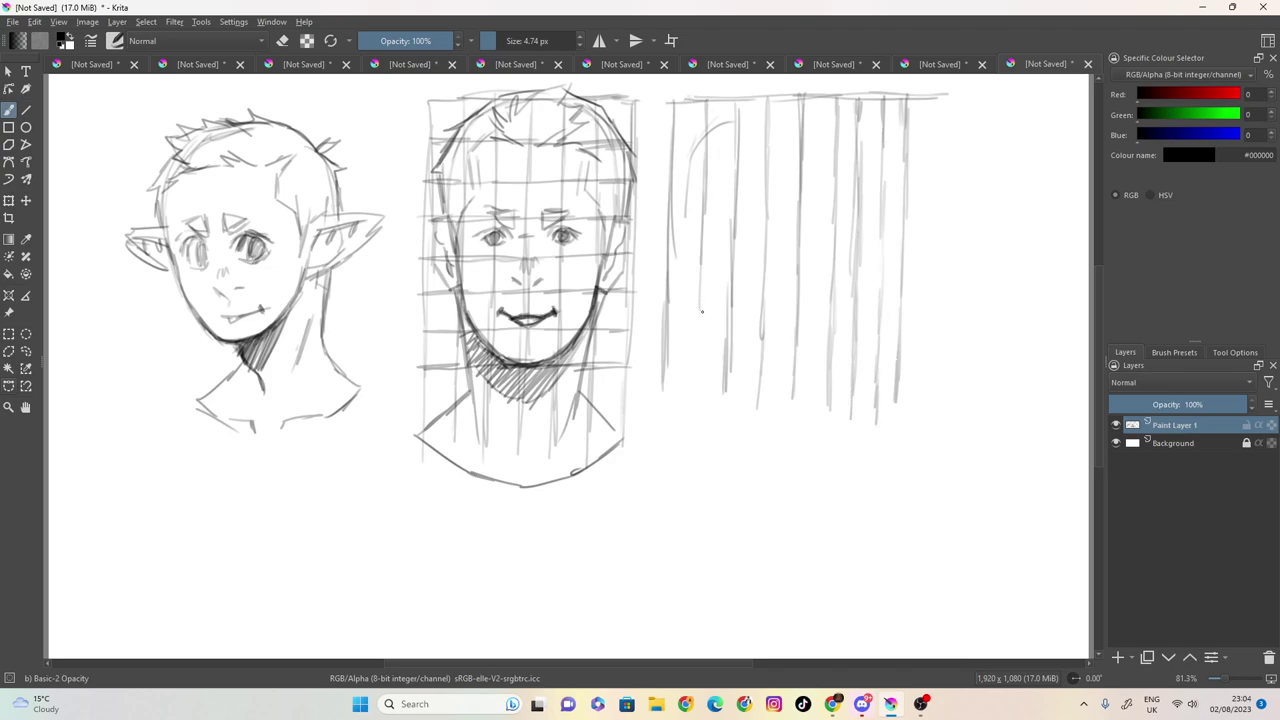
{"action": "left_click_drag", "start_coordinate": [700, 263], "coordinate": [697, 418]}
Draw evenly spaced horizontal lines across the side-view grid to form its seven rows.
{"action": "mouse_move", "coordinate": [674, 140]}
{"action": "left_mouse_down"}
{"action": "mouse_move", "coordinate": [910, 138]}
{"action": "mouse_move", "coordinate": [786, 141]}
{"action": "mouse_move", "coordinate": [840, 139]}
{"action": "mouse_move", "coordinate": [822, 137]}
{"action": "left_mouse_up"}
{"action": "left_click_drag", "start_coordinate": [672, 211], "coordinate": [808, 212]}
{"action": "left_click_drag", "start_coordinate": [910, 208], "coordinate": [768, 212]}
{"action": "mouse_move", "coordinate": [670, 289]}
{"action": "left_mouse_down"}
{"action": "mouse_move", "coordinate": [900, 287]}
{"action": "mouse_move", "coordinate": [706, 289]}
{"action": "left_mouse_up"}
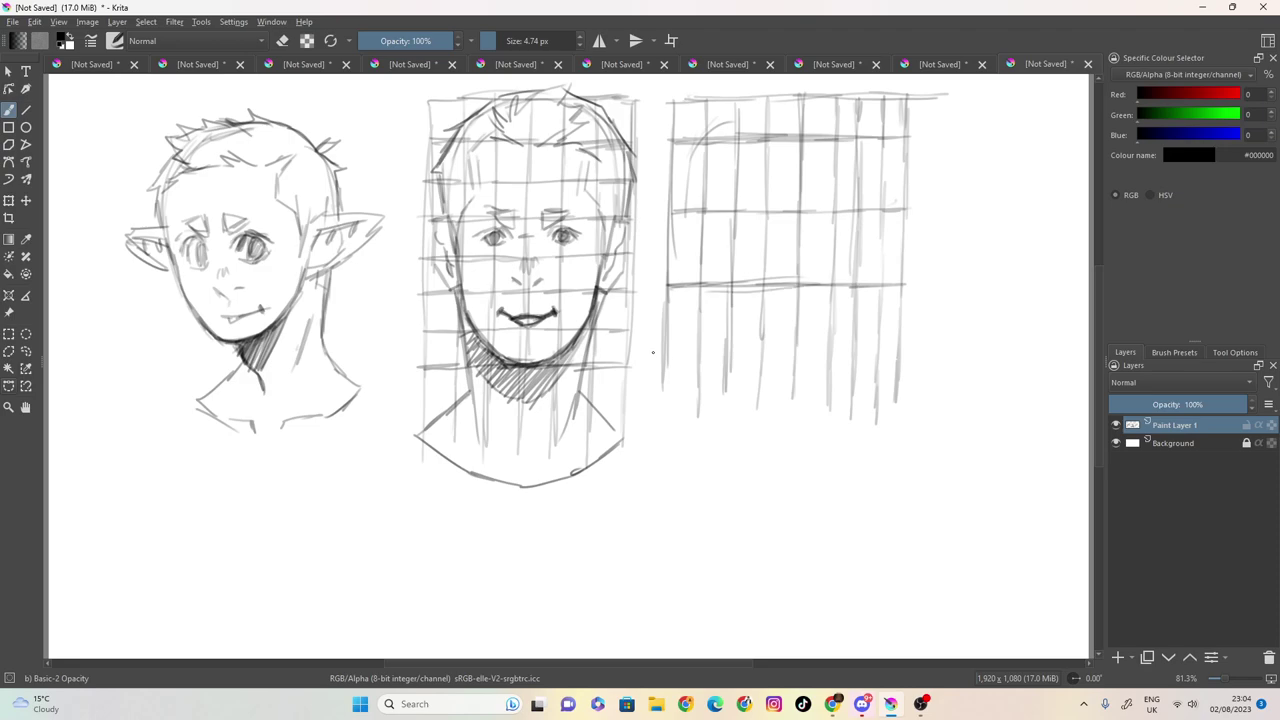
{"action": "mouse_move", "coordinate": [668, 353]}
{"action": "left_mouse_down"}
{"action": "mouse_move", "coordinate": [880, 355]}
{"action": "mouse_move", "coordinate": [752, 356]}
{"action": "left_mouse_up"}
{"action": "mouse_move", "coordinate": [669, 178]}
{"action": "left_mouse_down"}
{"action": "mouse_move", "coordinate": [913, 174]}
{"action": "mouse_move", "coordinate": [758, 179]}
{"action": "left_mouse_up"}
{"action": "mouse_move", "coordinate": [895, 248]}
{"action": "left_mouse_down"}
{"action": "mouse_move", "coordinate": [669, 256]}
{"action": "mouse_move", "coordinate": [740, 254]}
{"action": "left_mouse_up"}
{"action": "mouse_move", "coordinate": [892, 325]}
{"action": "left_mouse_down"}
{"action": "mouse_move", "coordinate": [689, 321]}
{"action": "mouse_move", "coordinate": [751, 315]}
{"action": "left_mouse_up"}
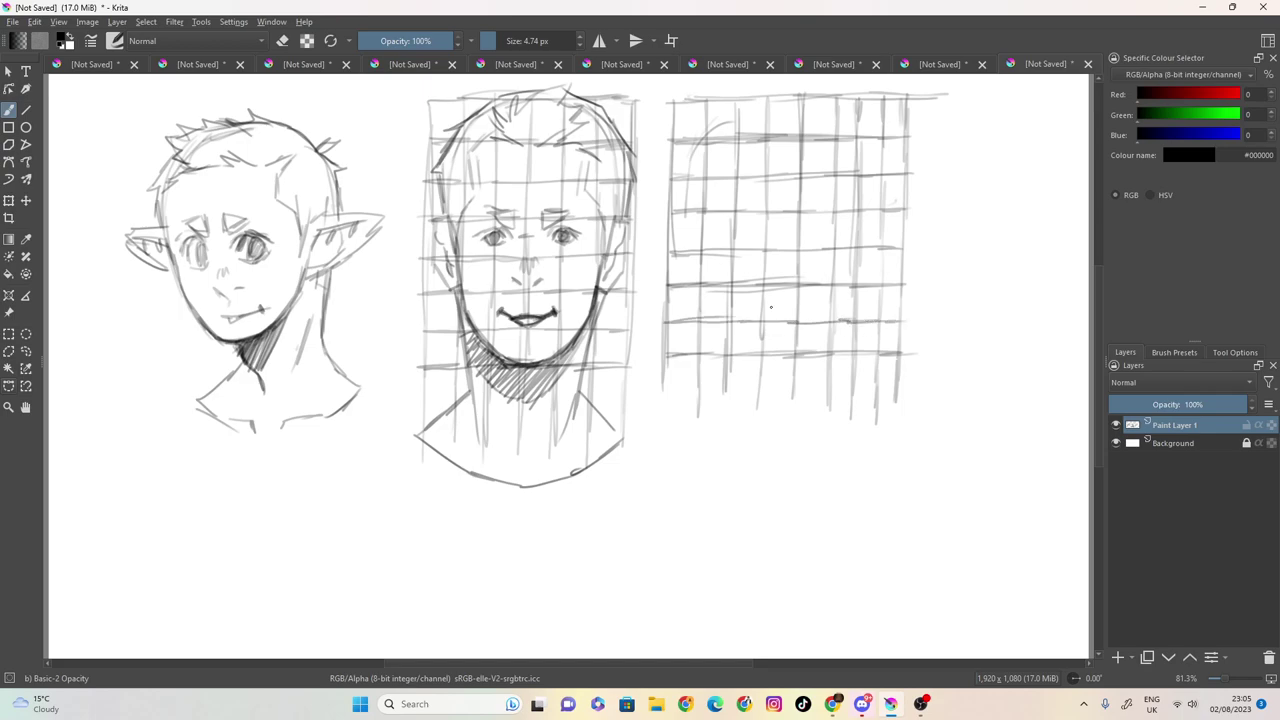
Outline the profile head's rounded skull from the forehead over the crown and down the back of the neck.
{"action": "mouse_move", "coordinate": [811, 97]}
{"action": "left_mouse_down"}
{"action": "mouse_move", "coordinate": [730, 115]}
{"action": "mouse_move", "coordinate": [688, 155]}
{"action": "mouse_move", "coordinate": [672, 197]}
{"action": "mouse_move", "coordinate": [713, 120]}
{"action": "mouse_move", "coordinate": [675, 203]}
{"action": "mouse_move", "coordinate": [692, 344]}
{"action": "left_mouse_up"}
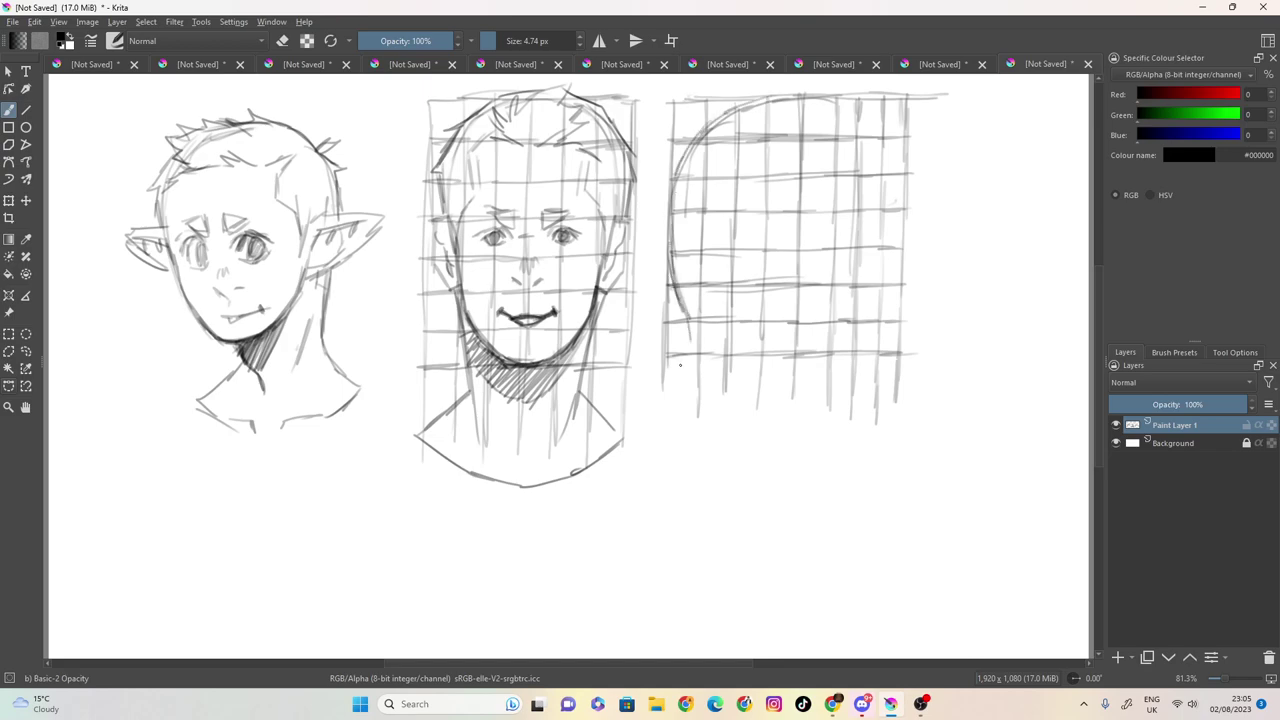
{"action": "left_click_drag", "start_coordinate": [672, 290], "coordinate": [688, 372]}
{"action": "mouse_move", "coordinate": [690, 328]}
{"action": "left_mouse_down"}
{"action": "mouse_move", "coordinate": [684, 378]}
{"action": "mouse_move", "coordinate": [654, 420]}
{"action": "left_mouse_up"}
{"action": "mouse_move", "coordinate": [862, 141]}
{"action": "left_mouse_down"}
{"action": "mouse_move", "coordinate": [809, 104]}
{"action": "mouse_move", "coordinate": [844, 127]}
{"action": "mouse_move", "coordinate": [757, 106]}
{"action": "mouse_move", "coordinate": [781, 104]}
{"action": "mouse_move", "coordinate": [724, 123]}
{"action": "mouse_move", "coordinate": [777, 101]}
{"action": "mouse_move", "coordinate": [817, 107]}
{"action": "mouse_move", "coordinate": [867, 160]}
{"action": "mouse_move", "coordinate": [732, 116]}
{"action": "left_mouse_up"}
Draw the front contour of the profile from forehead to nose, nostril, lips, chin and throat.
{"action": "mouse_move", "coordinate": [865, 171]}
{"action": "left_mouse_down"}
{"action": "mouse_move", "coordinate": [877, 240]}
{"action": "mouse_move", "coordinate": [902, 276]}
{"action": "mouse_move", "coordinate": [882, 287]}
{"action": "left_mouse_up"}
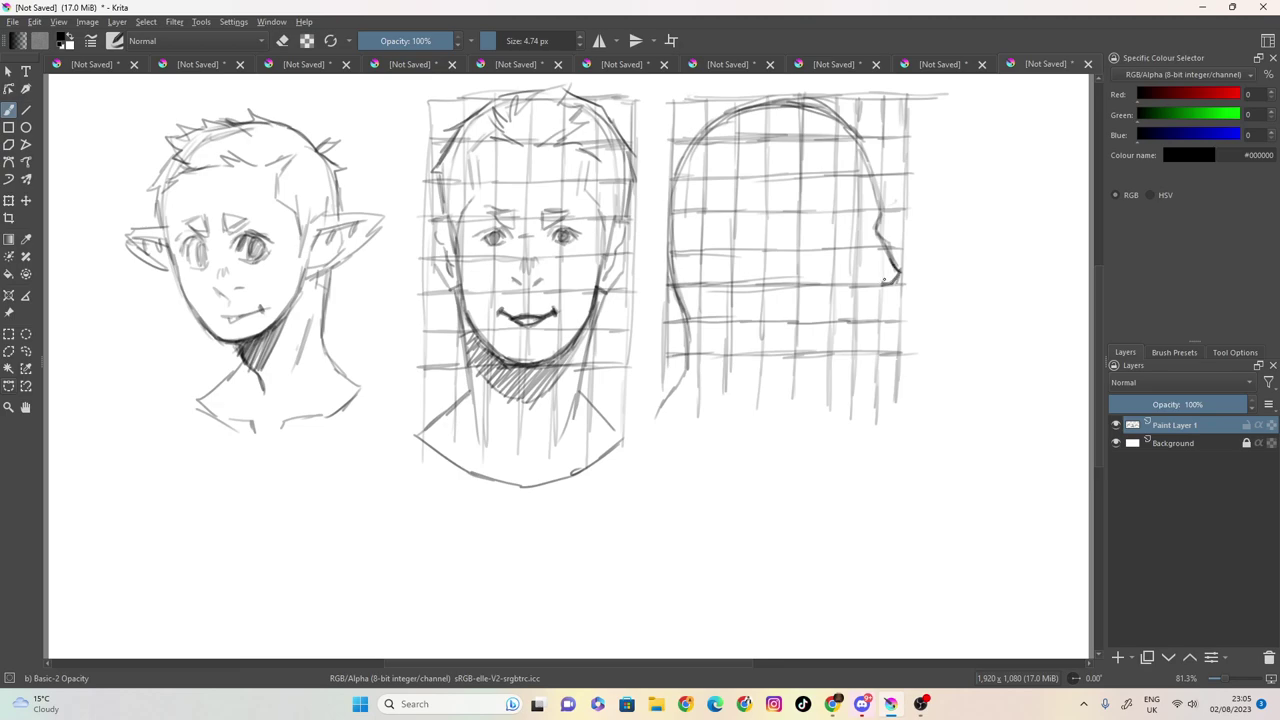
{"action": "left_click_drag", "start_coordinate": [886, 274], "coordinate": [873, 274]}
{"action": "mouse_move", "coordinate": [884, 285]}
{"action": "left_mouse_down"}
{"action": "mouse_move", "coordinate": [885, 314]}
{"action": "mouse_move", "coordinate": [847, 320]}
{"action": "mouse_move", "coordinate": [872, 311]}
{"action": "mouse_move", "coordinate": [876, 348]}
{"action": "mouse_move", "coordinate": [812, 362]}
{"action": "mouse_move", "coordinate": [828, 460]}
{"action": "left_mouse_up"}
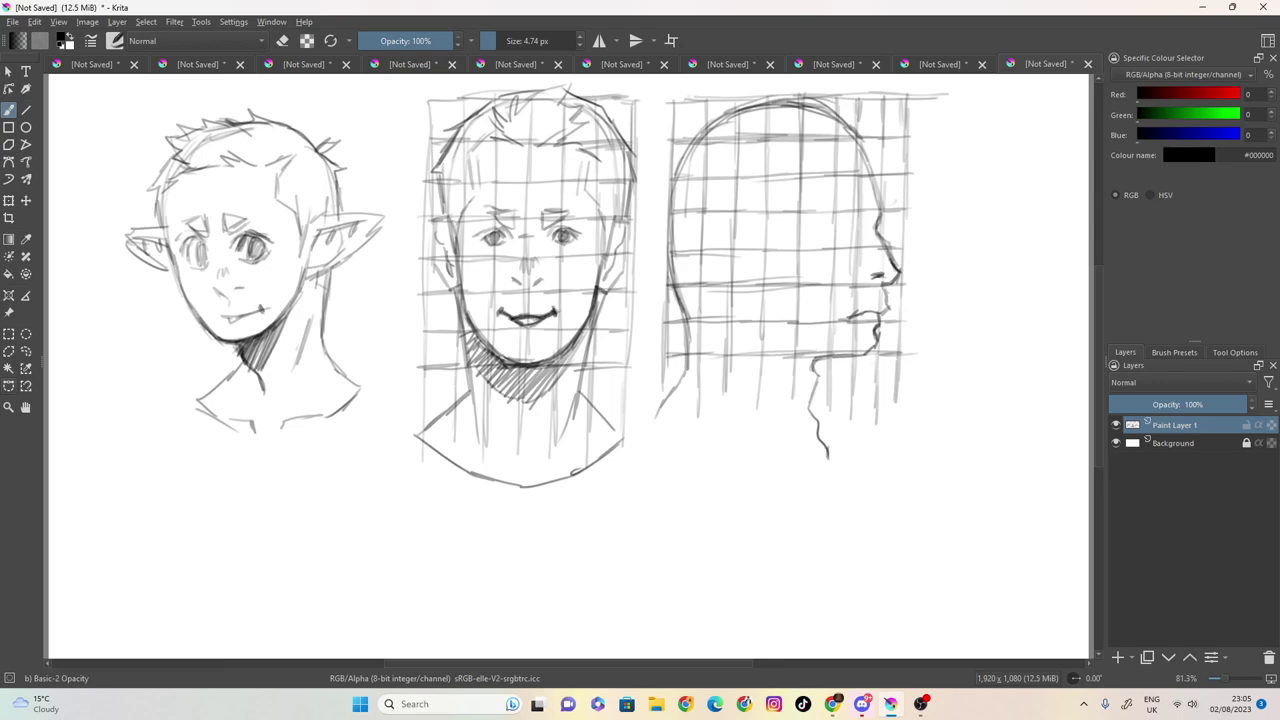
Sketch the eyebrow and the side-view eye on the profile face.
{"action": "mouse_move", "coordinate": [876, 228]}
{"action": "left_mouse_down"}
{"action": "mouse_move", "coordinate": [876, 182]}
{"action": "mouse_move", "coordinate": [856, 161]}
{"action": "left_mouse_up"}
{"action": "left_click_drag", "start_coordinate": [876, 206], "coordinate": [878, 218]}
{"action": "mouse_move", "coordinate": [843, 224]}
{"action": "left_mouse_down"}
{"action": "mouse_move", "coordinate": [862, 216]}
{"action": "mouse_move", "coordinate": [845, 228]}
{"action": "mouse_move", "coordinate": [860, 236]}
{"action": "mouse_move", "coordinate": [866, 218]}
{"action": "mouse_move", "coordinate": [845, 230]}
{"action": "mouse_move", "coordinate": [853, 237]}
{"action": "left_mouse_up"}
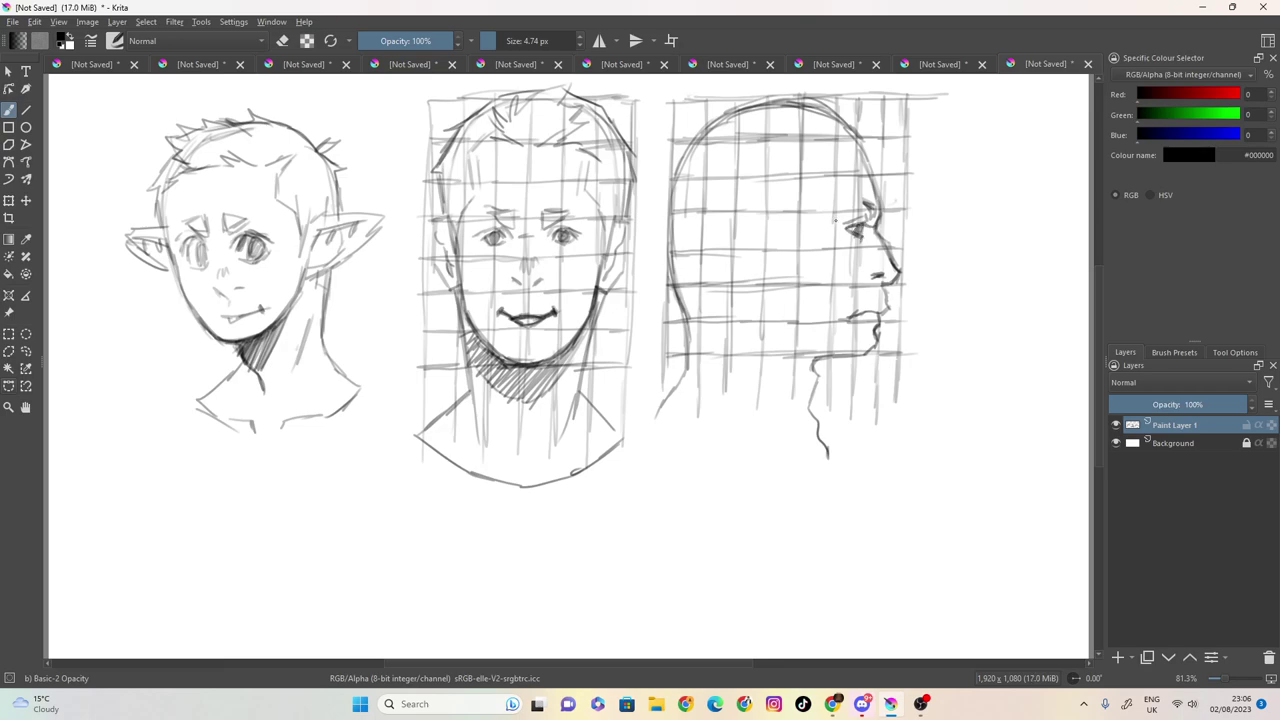
Draw the profile head's ear with inner details, the jaw angle, the shaded sideburn and the temple hairline.
{"action": "mouse_move", "coordinate": [737, 214]}
{"action": "left_mouse_down"}
{"action": "mouse_move", "coordinate": [762, 284]}
{"action": "mouse_move", "coordinate": [754, 213]}
{"action": "mouse_move", "coordinate": [725, 220]}
{"action": "mouse_move", "coordinate": [713, 249]}
{"action": "mouse_move", "coordinate": [736, 288]}
{"action": "mouse_move", "coordinate": [734, 214]}
{"action": "mouse_move", "coordinate": [756, 277]}
{"action": "left_mouse_up"}
{"action": "mouse_move", "coordinate": [766, 222]}
{"action": "left_mouse_down"}
{"action": "mouse_move", "coordinate": [738, 213]}
{"action": "mouse_move", "coordinate": [720, 230]}
{"action": "mouse_move", "coordinate": [750, 240]}
{"action": "mouse_move", "coordinate": [732, 246]}
{"action": "mouse_move", "coordinate": [750, 268]}
{"action": "mouse_move", "coordinate": [771, 220]}
{"action": "mouse_move", "coordinate": [779, 240]}
{"action": "mouse_move", "coordinate": [823, 191]}
{"action": "mouse_move", "coordinate": [790, 240]}
{"action": "mouse_move", "coordinate": [776, 240]}
{"action": "mouse_move", "coordinate": [788, 234]}
{"action": "mouse_move", "coordinate": [770, 214]}
{"action": "mouse_move", "coordinate": [786, 244]}
{"action": "mouse_move", "coordinate": [766, 308]}
{"action": "mouse_move", "coordinate": [802, 343]}
{"action": "left_mouse_up"}
{"action": "left_click_drag", "start_coordinate": [790, 212], "coordinate": [788, 258]}
{"action": "left_click_drag", "start_coordinate": [772, 262], "coordinate": [789, 275]}
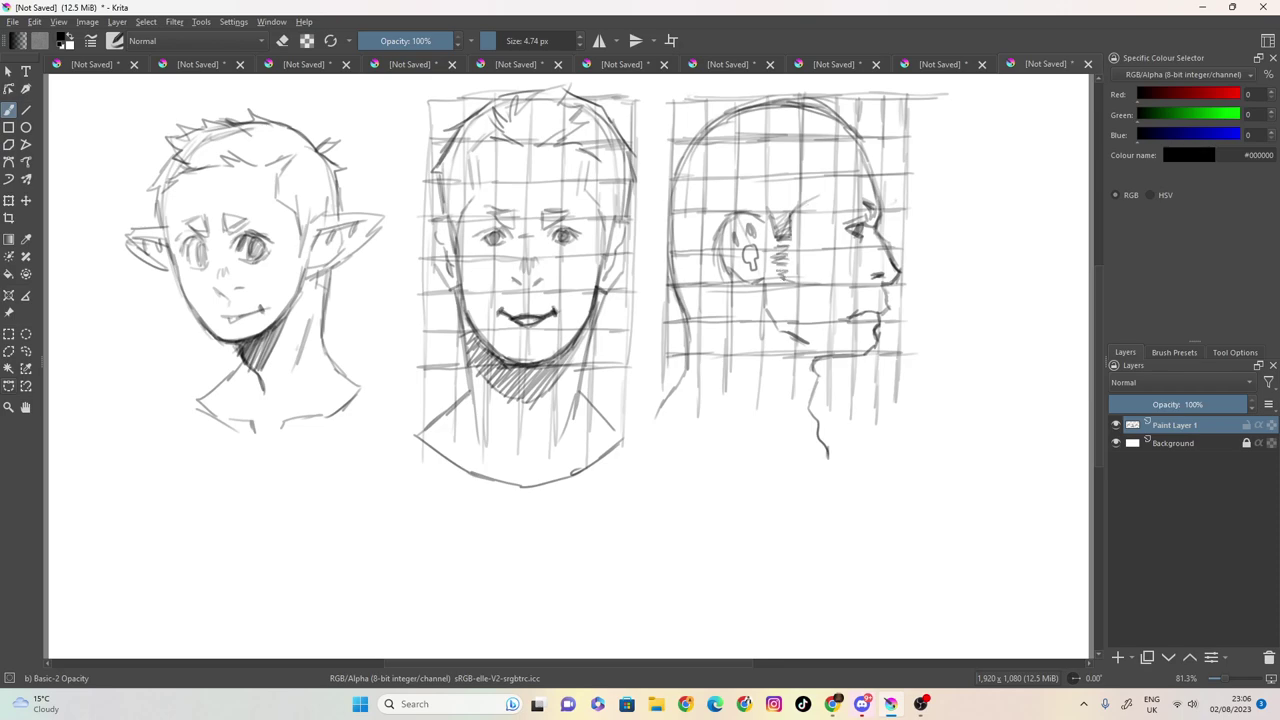
{"action": "mouse_move", "coordinate": [758, 210]}
{"action": "left_mouse_down"}
{"action": "mouse_move", "coordinate": [770, 226]}
{"action": "mouse_move", "coordinate": [816, 186]}
{"action": "left_mouse_up"}
{"action": "mouse_move", "coordinate": [836, 130]}
{"action": "left_mouse_down"}
{"action": "mouse_move", "coordinate": [809, 145]}
{"action": "mouse_move", "coordinate": [857, 137]}
{"action": "left_mouse_up"}
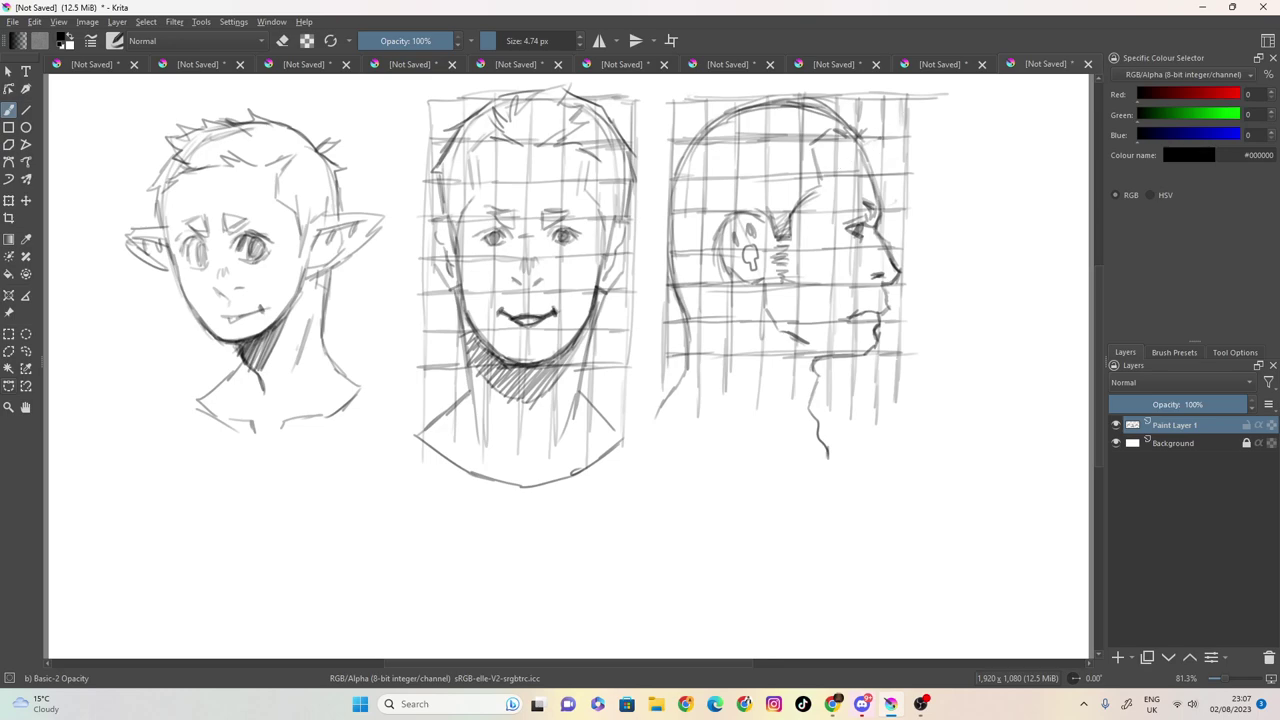
Add a spiky fringe, crown hair and short side strands to the profile head, and reinforce its jaw line.
{"action": "mouse_move", "coordinate": [860, 130]}
{"action": "left_mouse_down"}
{"action": "mouse_move", "coordinate": [890, 127]}
{"action": "mouse_move", "coordinate": [876, 158]}
{"action": "mouse_move", "coordinate": [854, 155]}
{"action": "mouse_move", "coordinate": [870, 116]}
{"action": "mouse_move", "coordinate": [902, 130]}
{"action": "mouse_move", "coordinate": [876, 133]}
{"action": "mouse_move", "coordinate": [856, 98]}
{"action": "mouse_move", "coordinate": [764, 86]}
{"action": "mouse_move", "coordinate": [796, 92]}
{"action": "mouse_move", "coordinate": [714, 120]}
{"action": "mouse_move", "coordinate": [684, 160]}
{"action": "left_mouse_up"}
{"action": "mouse_move", "coordinate": [690, 158]}
{"action": "left_mouse_down"}
{"action": "mouse_move", "coordinate": [756, 92]}
{"action": "mouse_move", "coordinate": [800, 80]}
{"action": "mouse_move", "coordinate": [826, 100]}
{"action": "left_mouse_up"}
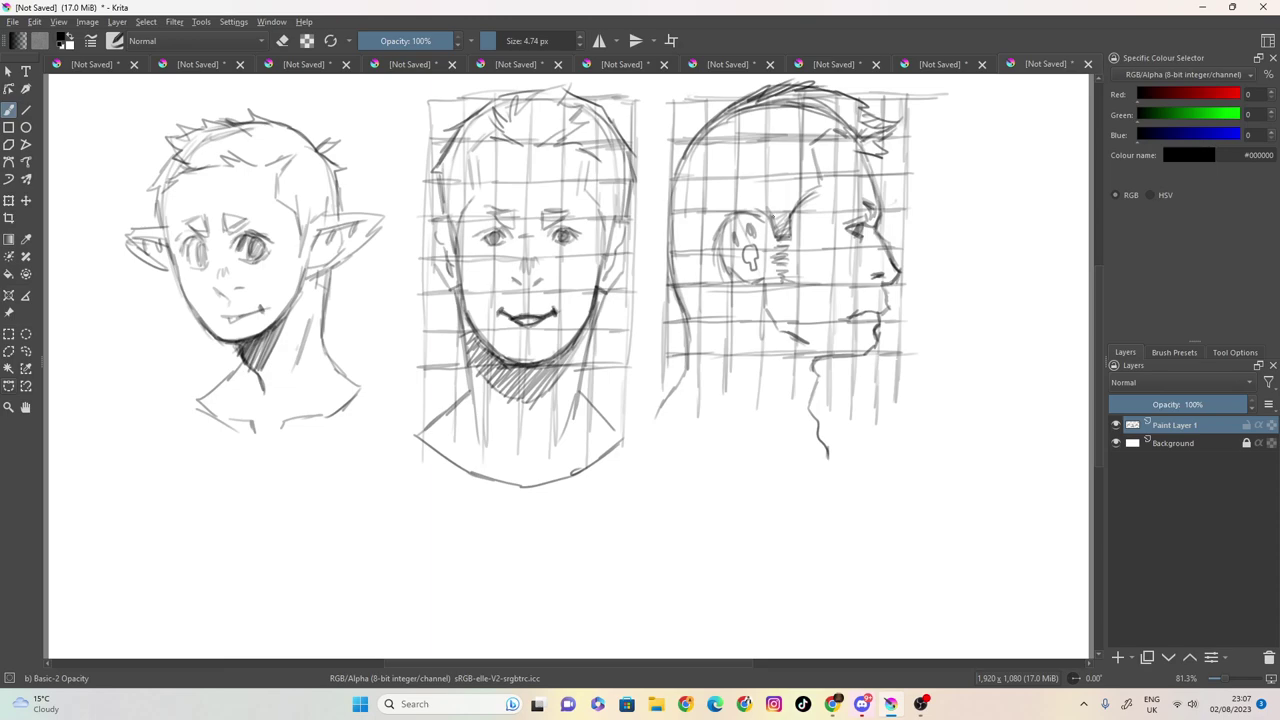
{"action": "left_click_drag", "start_coordinate": [772, 312], "coordinate": [790, 332]}
{"action": "mouse_move", "coordinate": [795, 143]}
{"action": "left_mouse_down"}
{"action": "mouse_move", "coordinate": [764, 136]}
{"action": "mouse_move", "coordinate": [704, 184]}
{"action": "left_mouse_up"}
{"action": "mouse_move", "coordinate": [682, 240]}
{"action": "left_mouse_down"}
{"action": "mouse_move", "coordinate": [692, 206]}
{"action": "mouse_move", "coordinate": [691, 242]}
{"action": "left_mouse_up"}
Sketch the neck muscle line running down behind the profile's ear and darken the eyebrow.
{"action": "left_click_drag", "start_coordinate": [738, 282], "coordinate": [728, 300]}
{"action": "left_click_drag", "start_coordinate": [718, 309], "coordinate": [706, 322]}
{"action": "left_click_drag", "start_coordinate": [704, 327], "coordinate": [689, 341]}
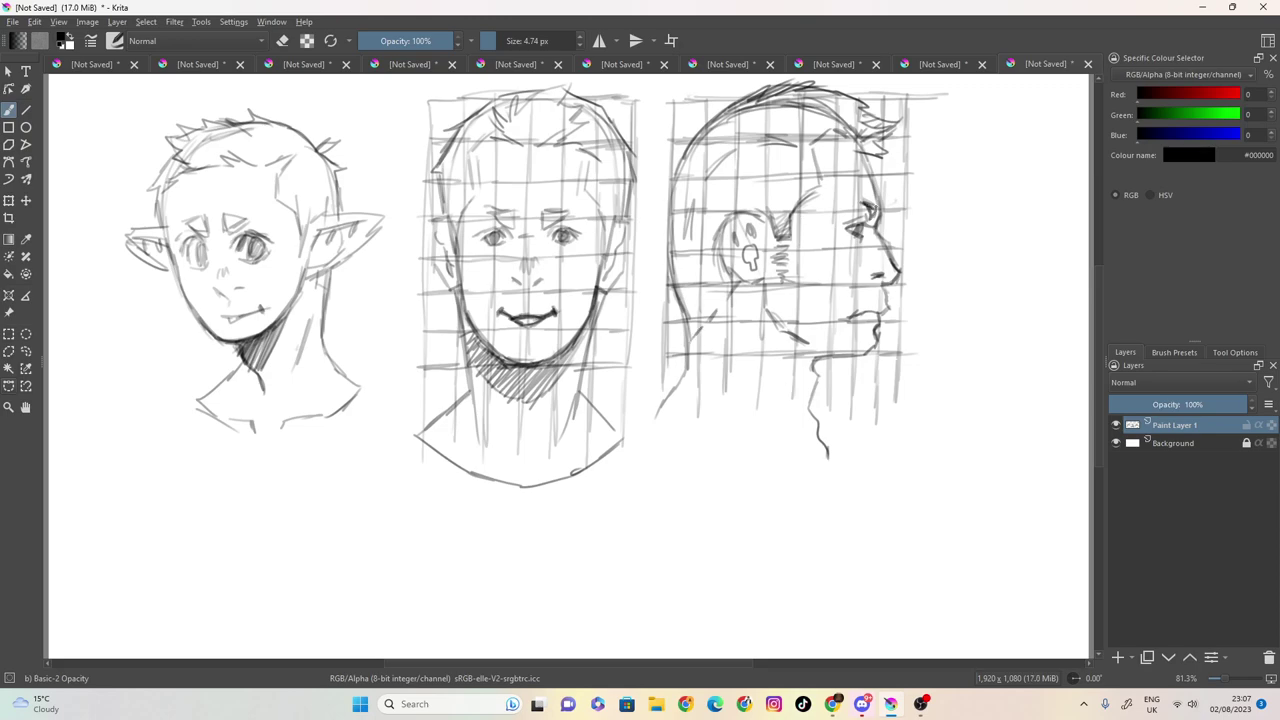
{"action": "left_click_drag", "start_coordinate": [866, 199], "coordinate": [882, 205]}
{"action": "left_click", "coordinate": [1259, 7]}
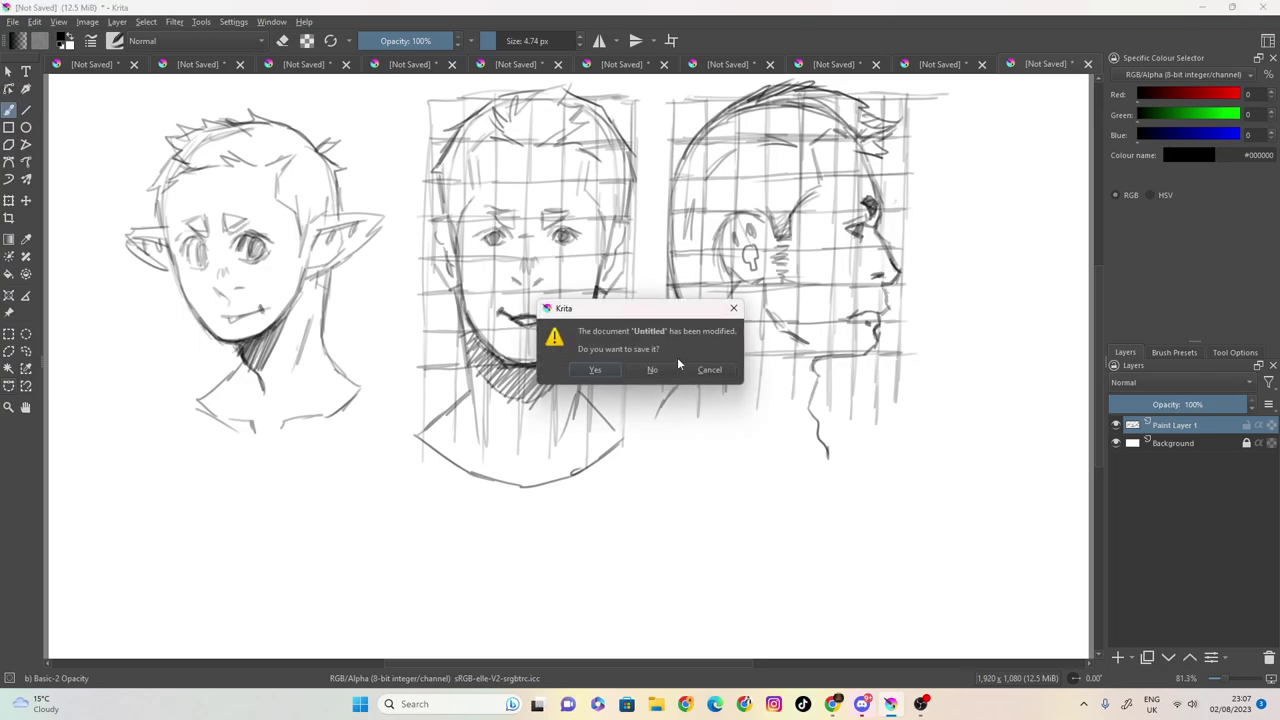
{"action": "left_click", "coordinate": [589, 375]}
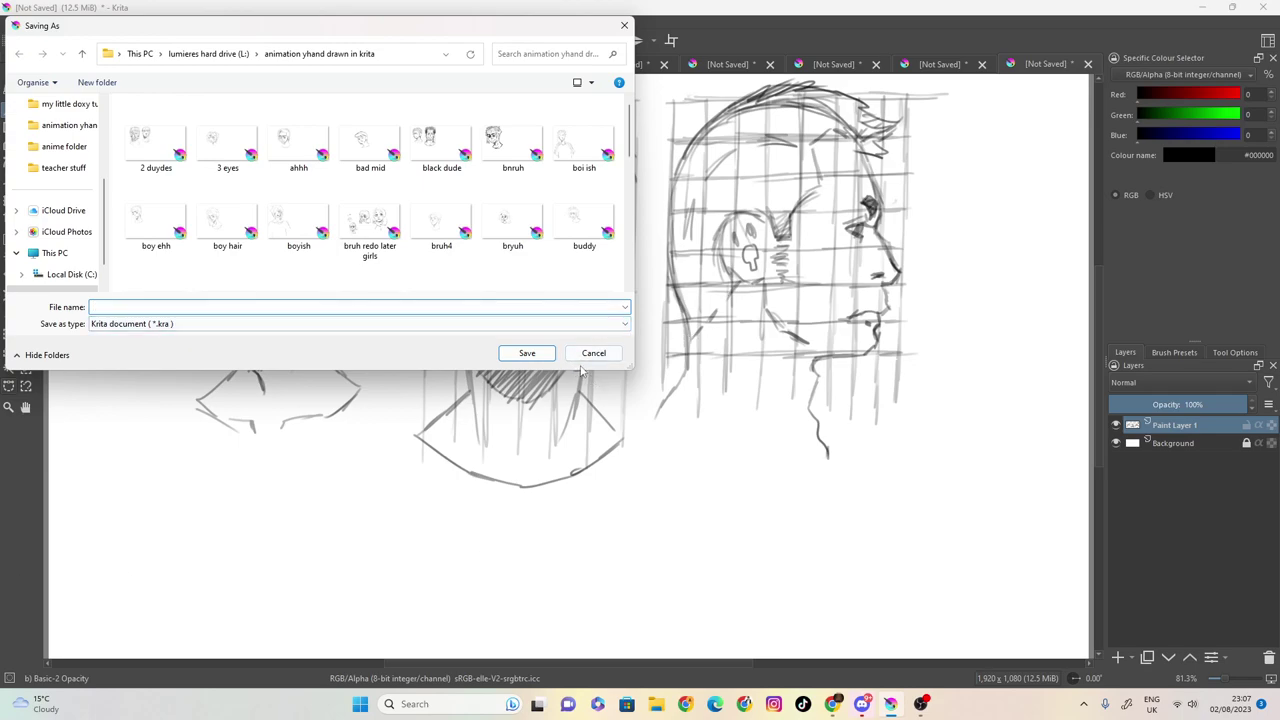
{"action": "left_click", "coordinate": [593, 354]}
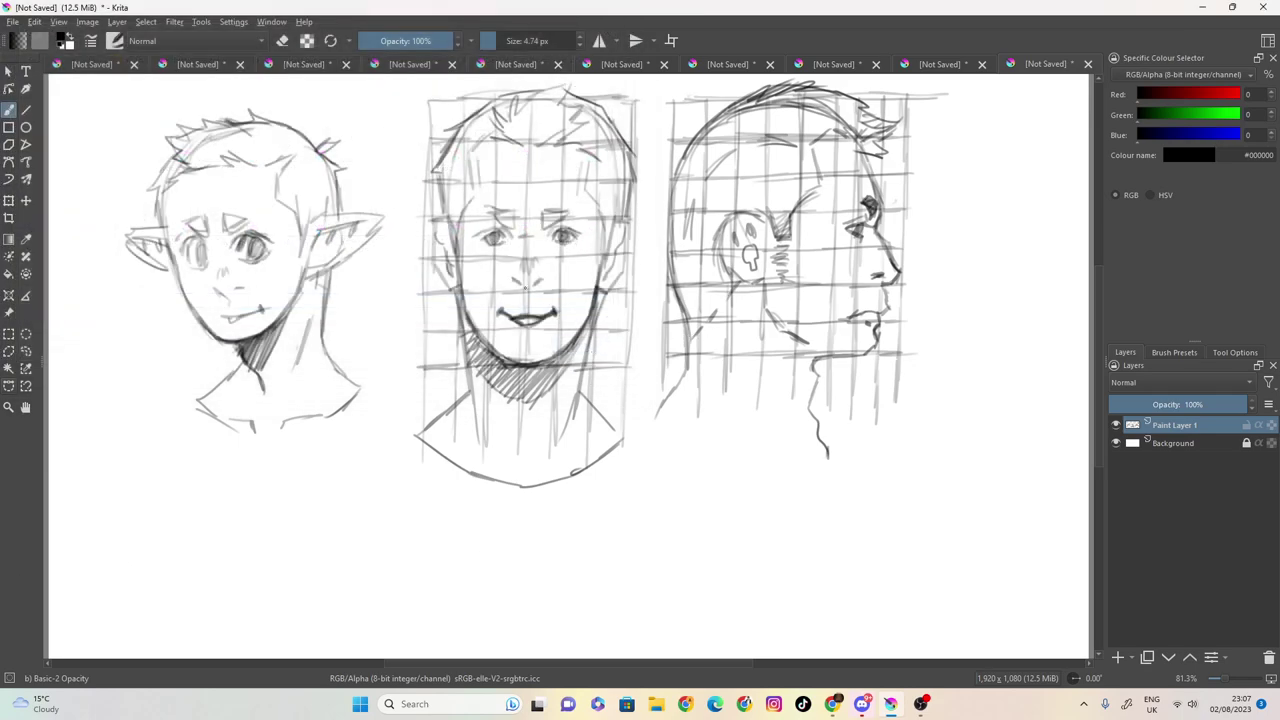
Draw long pointed elf ears on both sides of the front-view head, with inner folds and heavier outlines.
{"action": "mouse_move", "coordinate": [450, 221]}
{"action": "left_mouse_down"}
{"action": "mouse_move", "coordinate": [406, 231]}
{"action": "mouse_move", "coordinate": [409, 251]}
{"action": "mouse_move", "coordinate": [442, 274]}
{"action": "left_mouse_up"}
{"action": "mouse_move", "coordinate": [400, 236]}
{"action": "left_mouse_down"}
{"action": "mouse_move", "coordinate": [430, 264]}
{"action": "mouse_move", "coordinate": [400, 231]}
{"action": "mouse_move", "coordinate": [450, 252]}
{"action": "mouse_move", "coordinate": [408, 238]}
{"action": "left_mouse_up"}
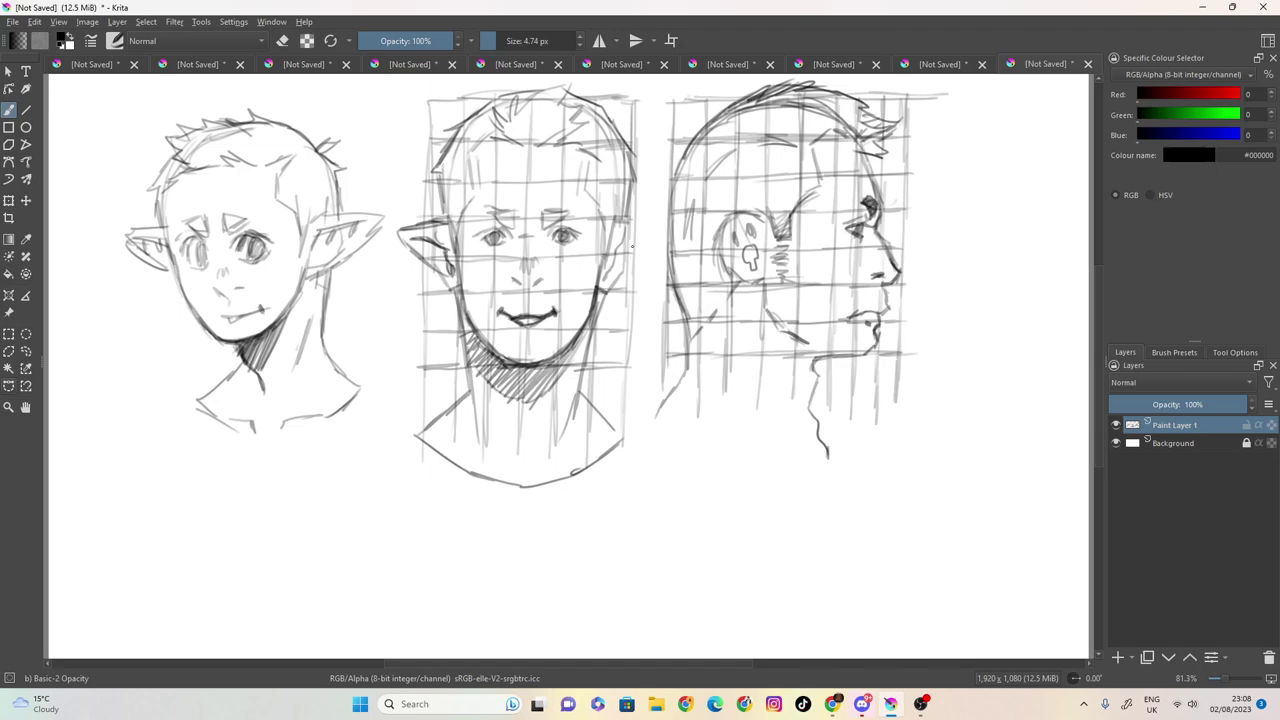
{"action": "mouse_move", "coordinate": [616, 219]}
{"action": "left_mouse_down"}
{"action": "mouse_move", "coordinate": [670, 221]}
{"action": "mouse_move", "coordinate": [618, 273]}
{"action": "mouse_move", "coordinate": [618, 247]}
{"action": "mouse_move", "coordinate": [604, 294]}
{"action": "mouse_move", "coordinate": [658, 220]}
{"action": "left_mouse_up"}
{"action": "left_click_drag", "start_coordinate": [446, 224], "coordinate": [398, 244]}
{"action": "mouse_move", "coordinate": [612, 226]}
{"action": "left_mouse_down"}
{"action": "mouse_move", "coordinate": [670, 222]}
{"action": "mouse_move", "coordinate": [600, 236]}
{"action": "mouse_move", "coordinate": [601, 268]}
{"action": "left_mouse_up"}
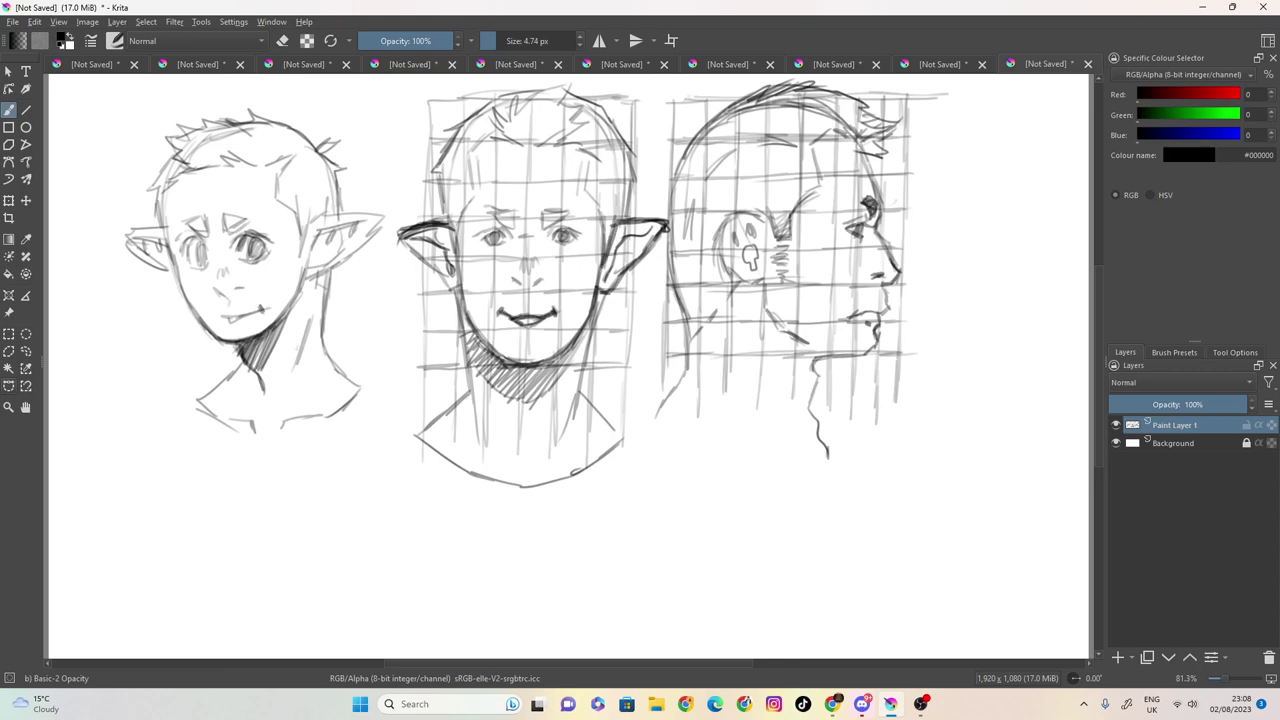
{"action": "left_click_drag", "start_coordinate": [444, 226], "coordinate": [461, 263]}
Close the program, saving the head studies as a Krita document named swketchy orc and declining to save the next modified document.
{"action": "left_click", "coordinate": [1267, 7]}
{"action": "left_click", "coordinate": [596, 370]}
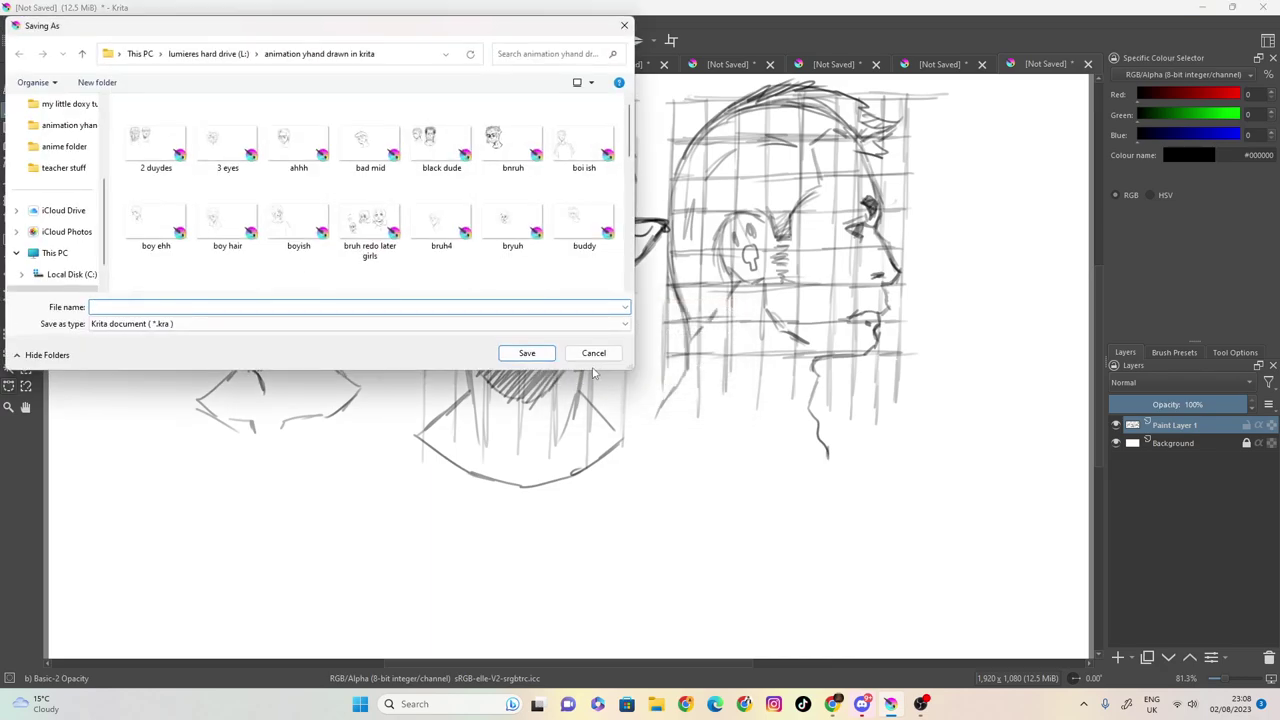
{"action": "type", "text": "swketchy orc"}
{"action": "left_click", "coordinate": [524, 352]}
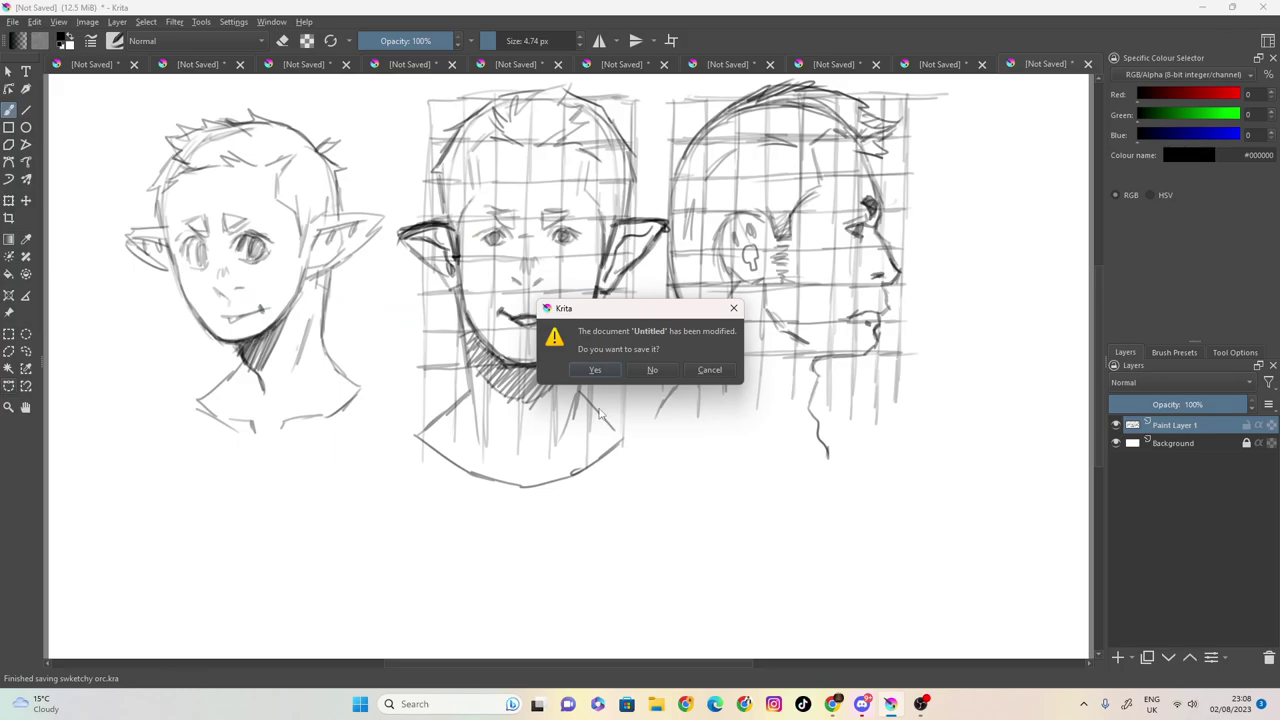
{"action": "left_click", "coordinate": [650, 375]}
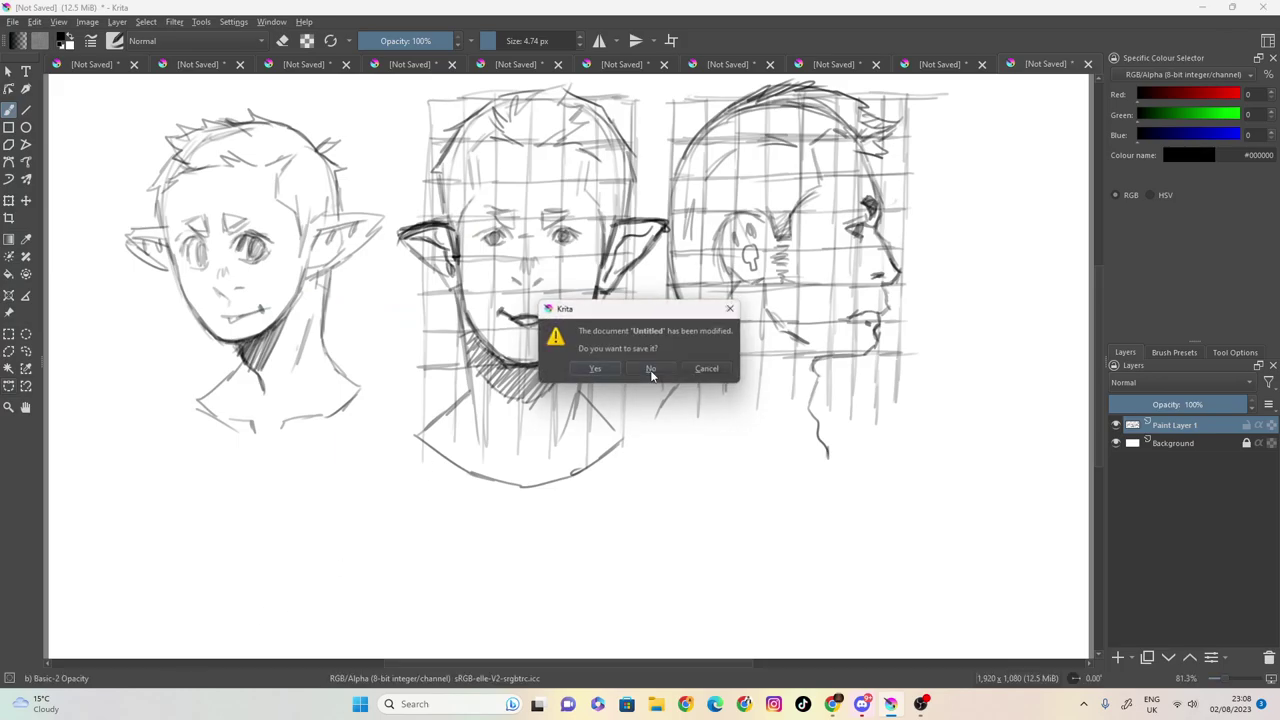